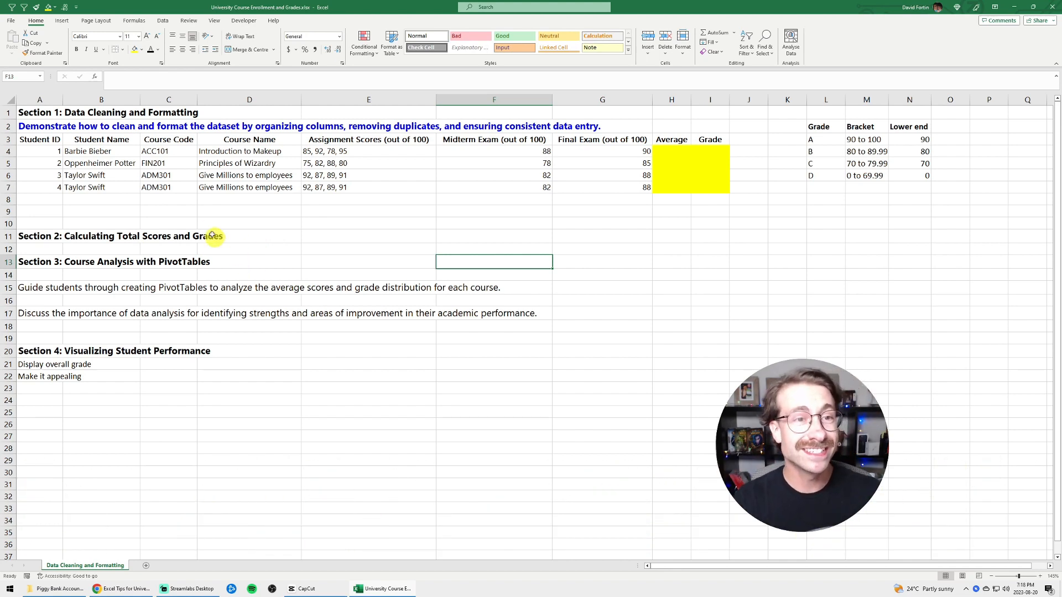
Review the four section headings on data cleaning, score calculation, PivotTable analysis and performance visualization in column A
{"action": "left_click", "coordinate": [192, 214]}
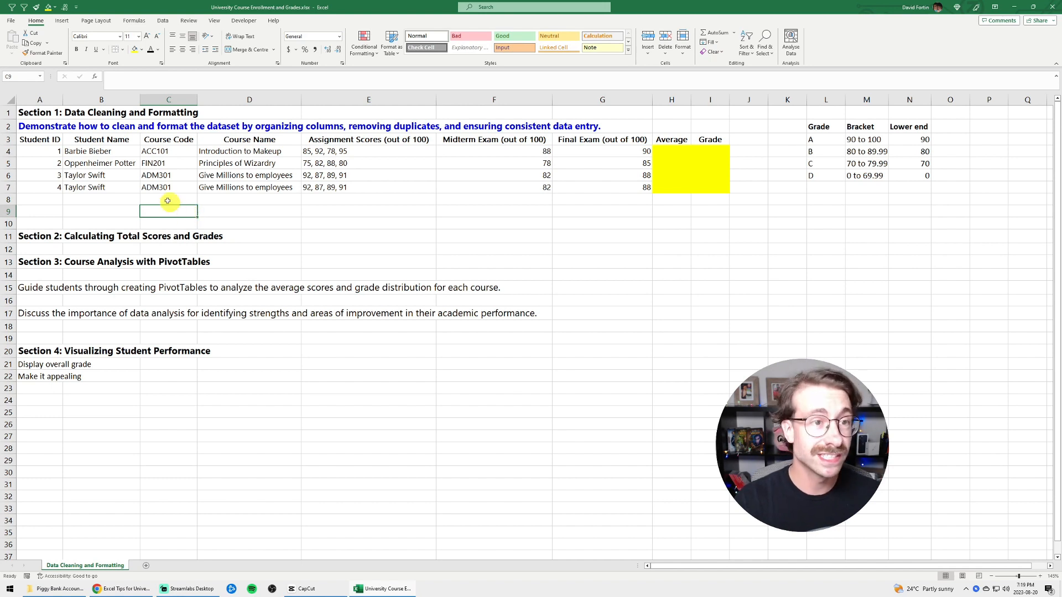
{"action": "left_click", "coordinate": [46, 114]}
{"action": "left_click_drag", "start_coordinate": [46, 113], "coordinate": [179, 113]}
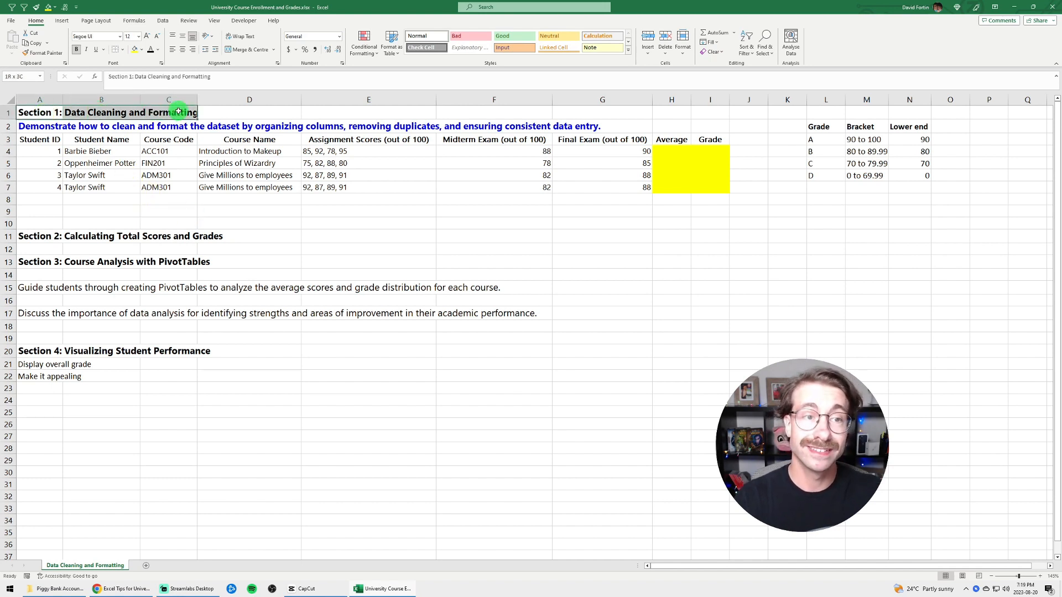
{"action": "left_click_drag", "start_coordinate": [38, 236], "coordinate": [161, 235]}
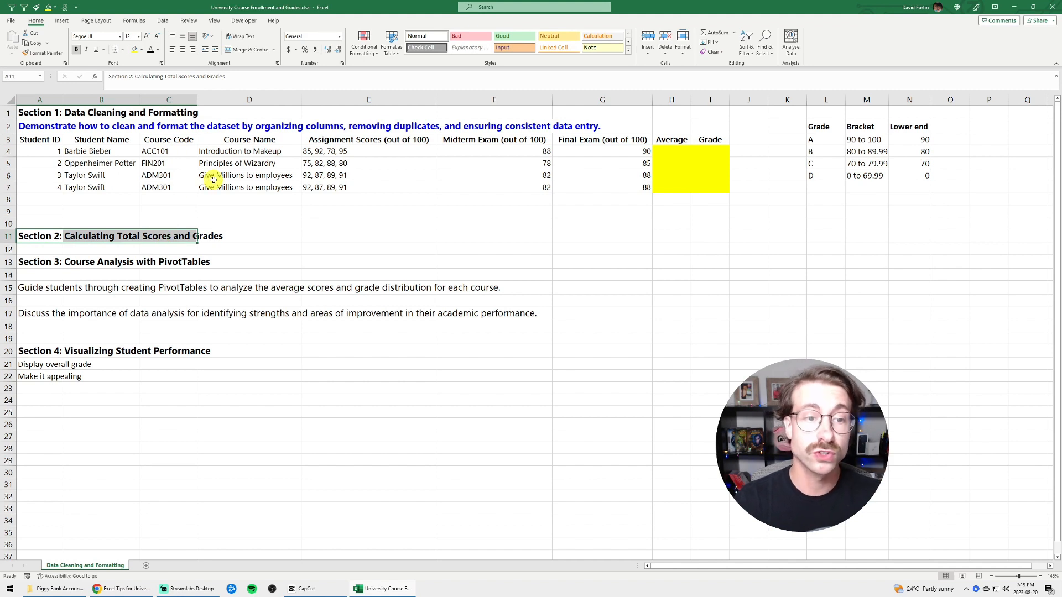
{"action": "left_click_drag", "start_coordinate": [38, 262], "coordinate": [169, 261]}
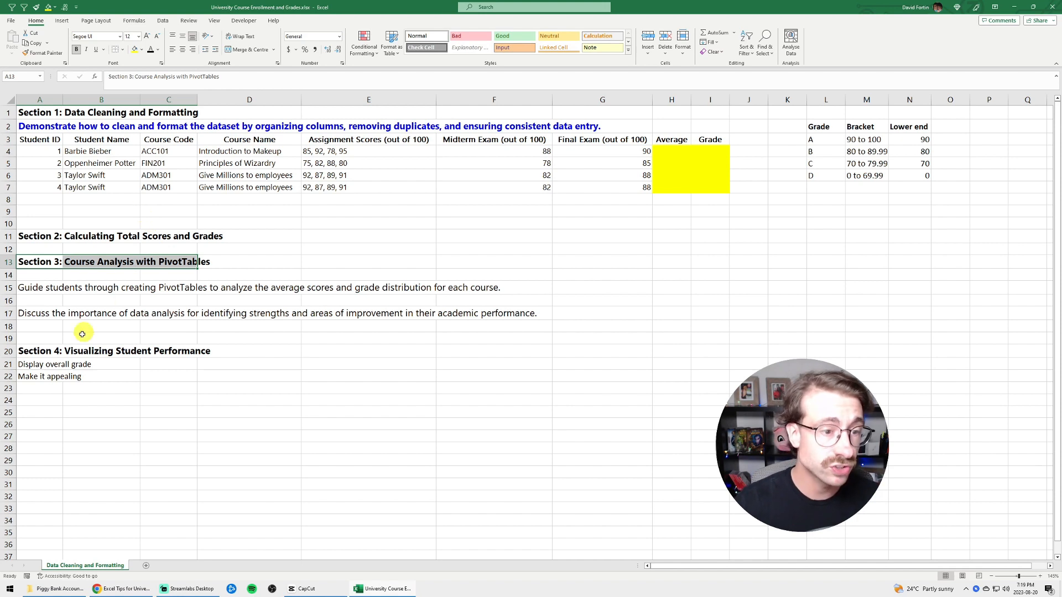
{"action": "left_click", "coordinate": [29, 350]}
{"action": "left_click_drag", "start_coordinate": [30, 351], "coordinate": [156, 346]}
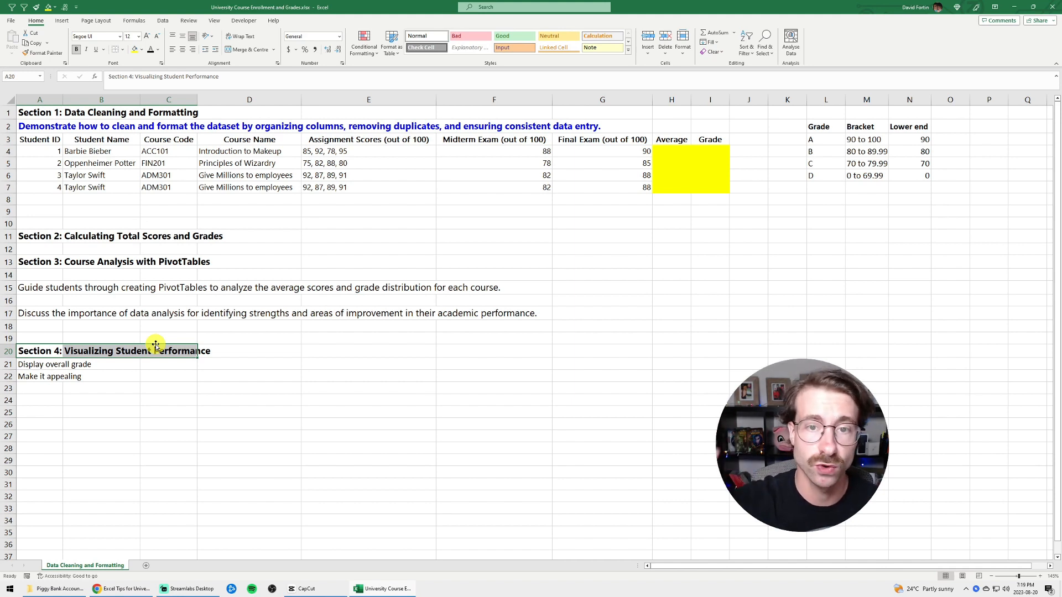
Examine the student name, course, assignment, exam, average and grade columns, and the A and B rows of the grade bracket table
{"action": "left_click", "coordinate": [100, 150]}
{"action": "left_click_drag", "start_coordinate": [103, 176], "coordinate": [104, 184]}
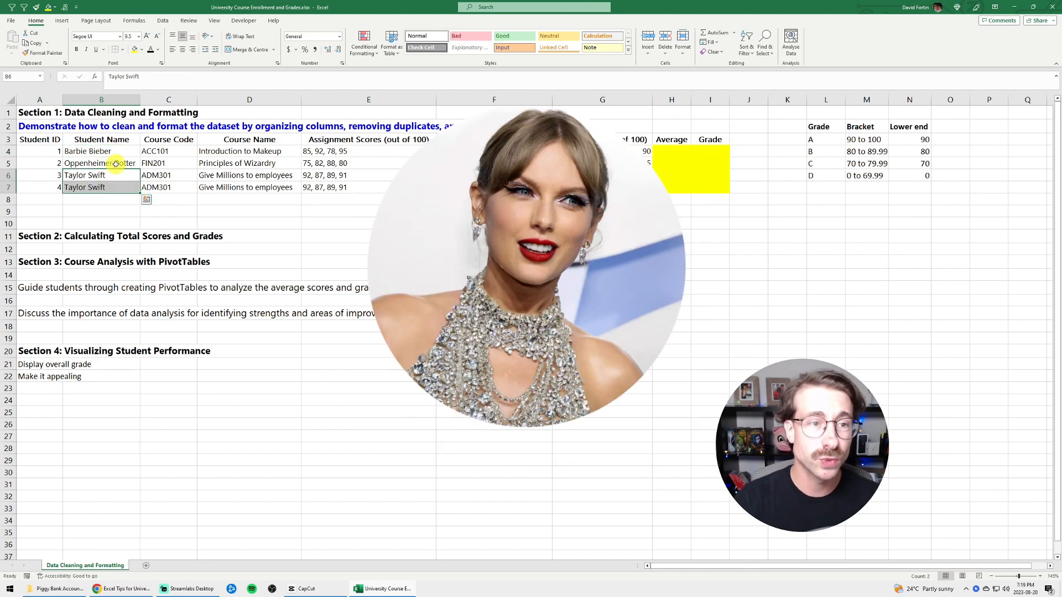
{"action": "left_click", "coordinate": [115, 164]}
{"action": "left_click_drag", "start_coordinate": [211, 141], "coordinate": [233, 187]}
{"action": "left_click_drag", "start_coordinate": [350, 135], "coordinate": [356, 190]}
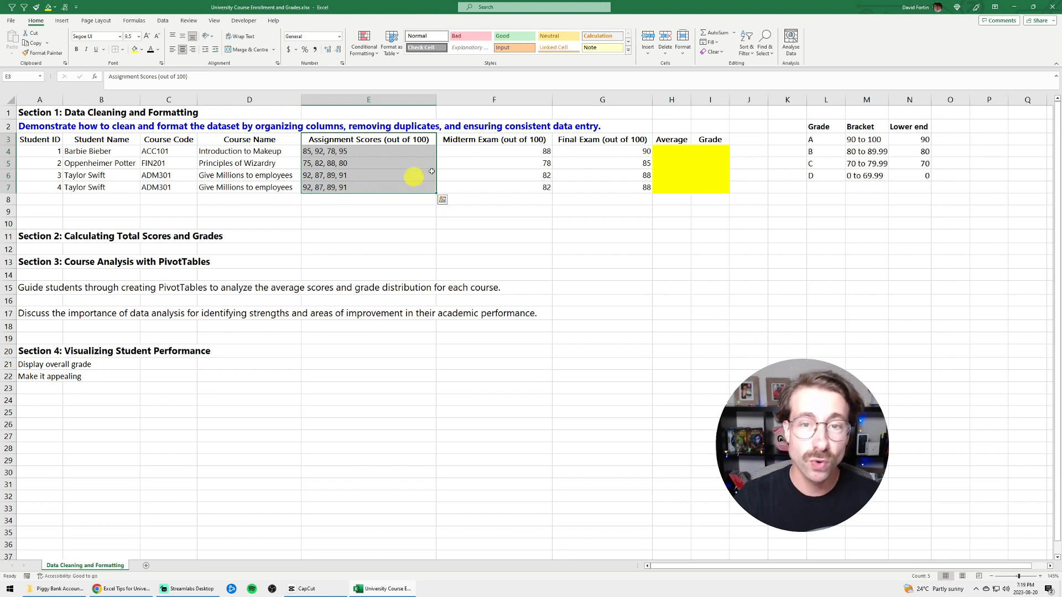
{"action": "left_click_drag", "start_coordinate": [474, 138], "coordinate": [485, 187]}
{"action": "left_click_drag", "start_coordinate": [599, 139], "coordinate": [602, 187]}
{"action": "left_click", "coordinate": [680, 150]}
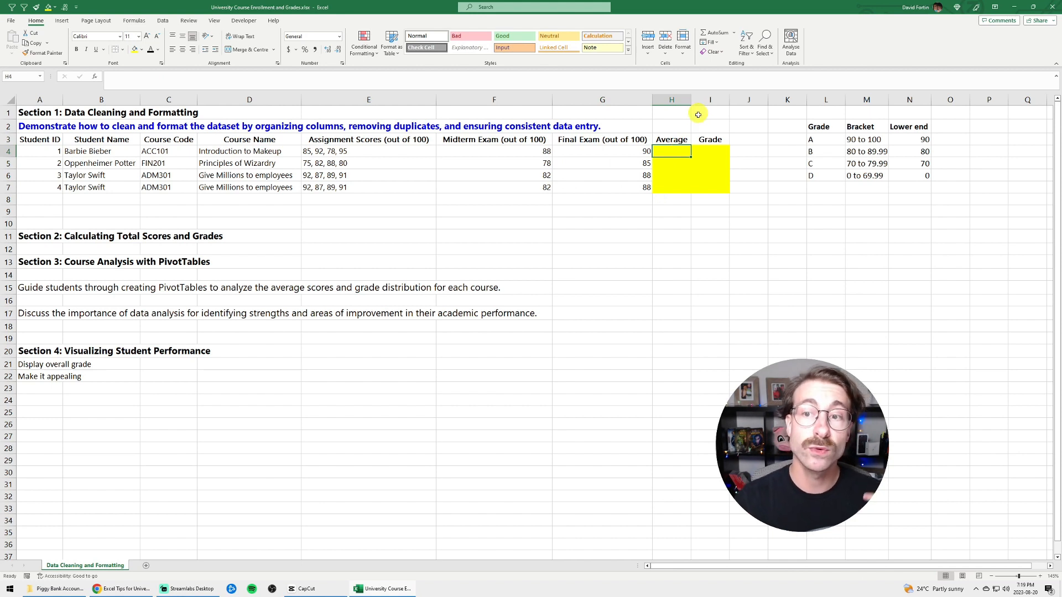
{"action": "left_click", "coordinate": [714, 151]}
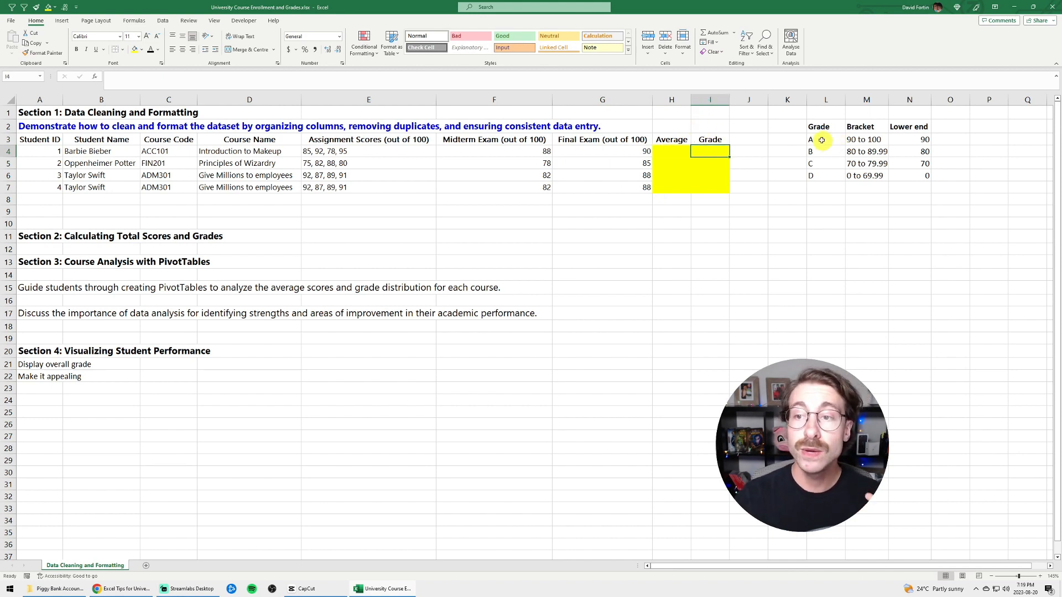
{"action": "left_click_drag", "start_coordinate": [822, 139], "coordinate": [913, 139]}
{"action": "left_click_drag", "start_coordinate": [813, 151], "coordinate": [908, 151]}
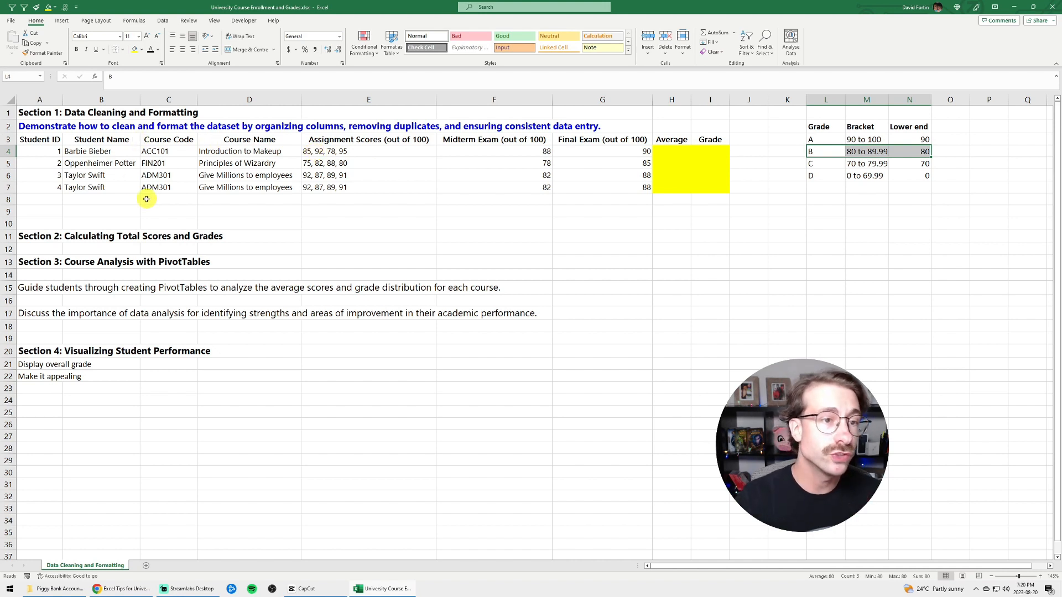
Apply a conditional formatting rule to column B that highlights duplicate values with Light Red Fill with Dark Red Text
{"action": "left_click_drag", "start_coordinate": [118, 141], "coordinate": [125, 185]}
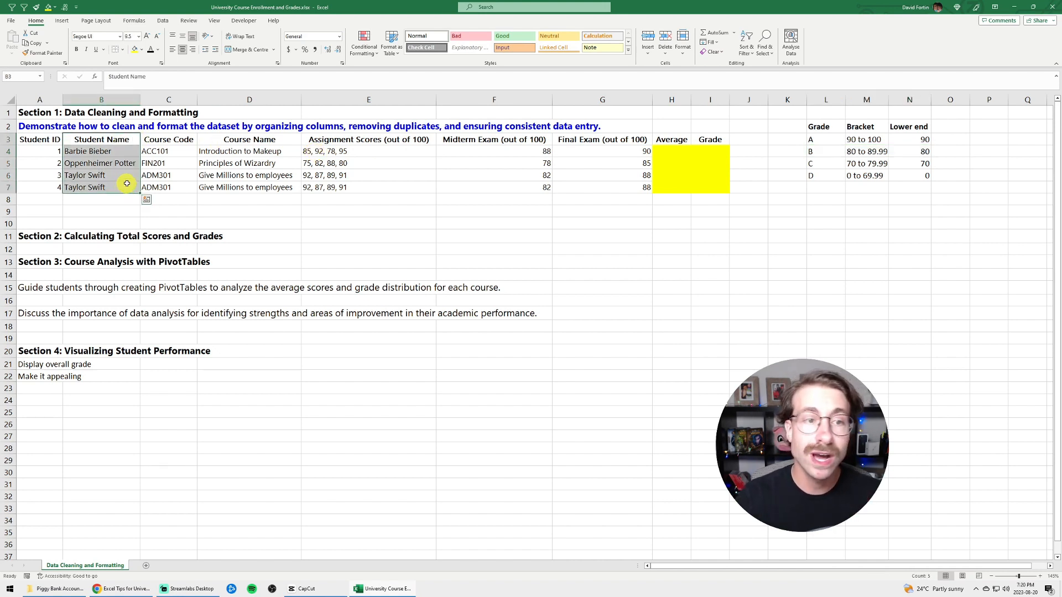
{"action": "left_click", "coordinate": [113, 98]}
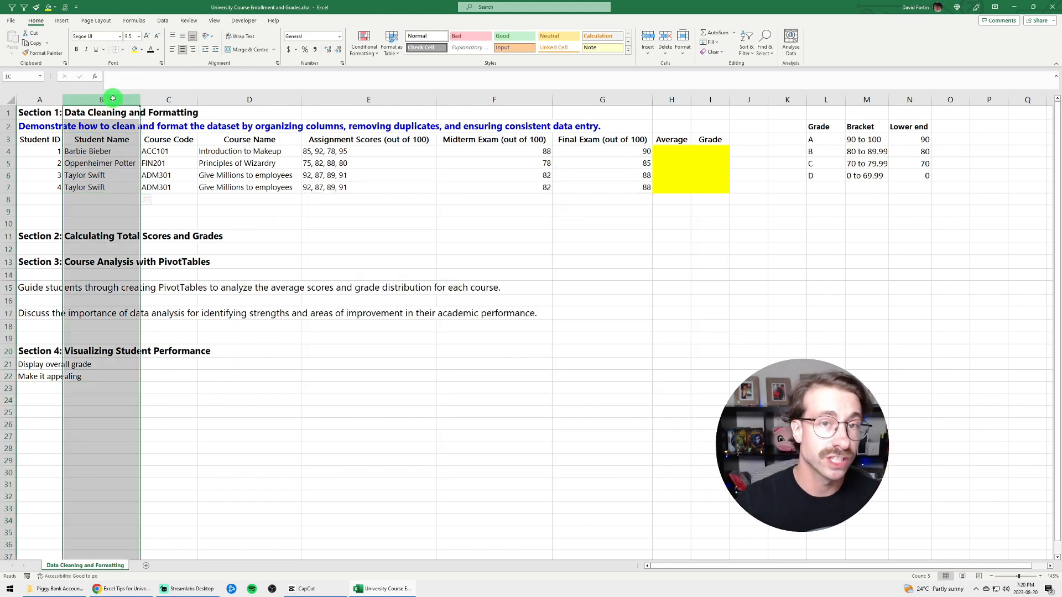
{"action": "left_click", "coordinate": [363, 53]}
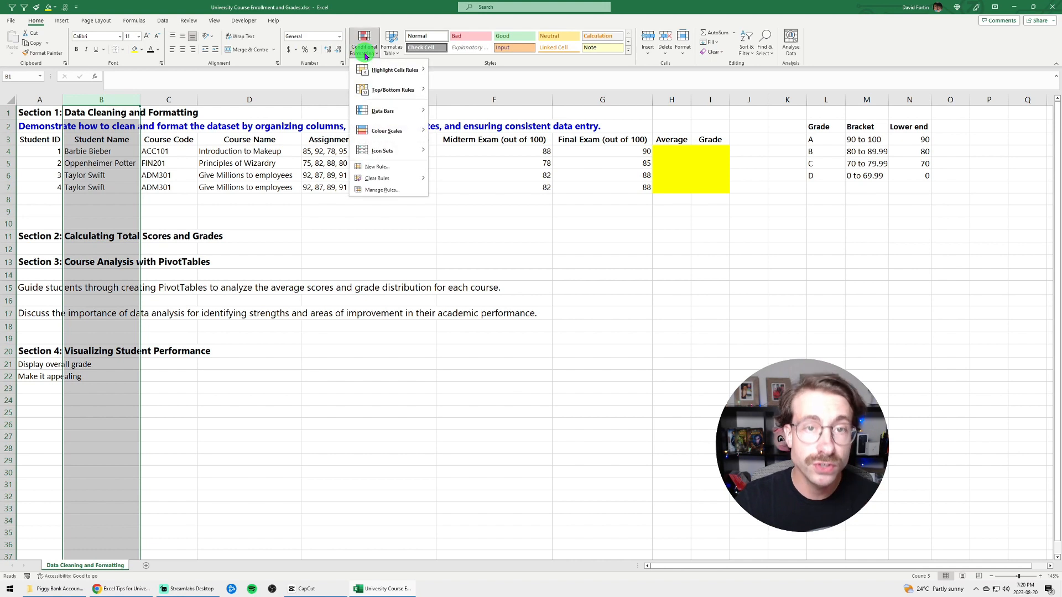
{"action": "mouse_move", "coordinate": [378, 73]}
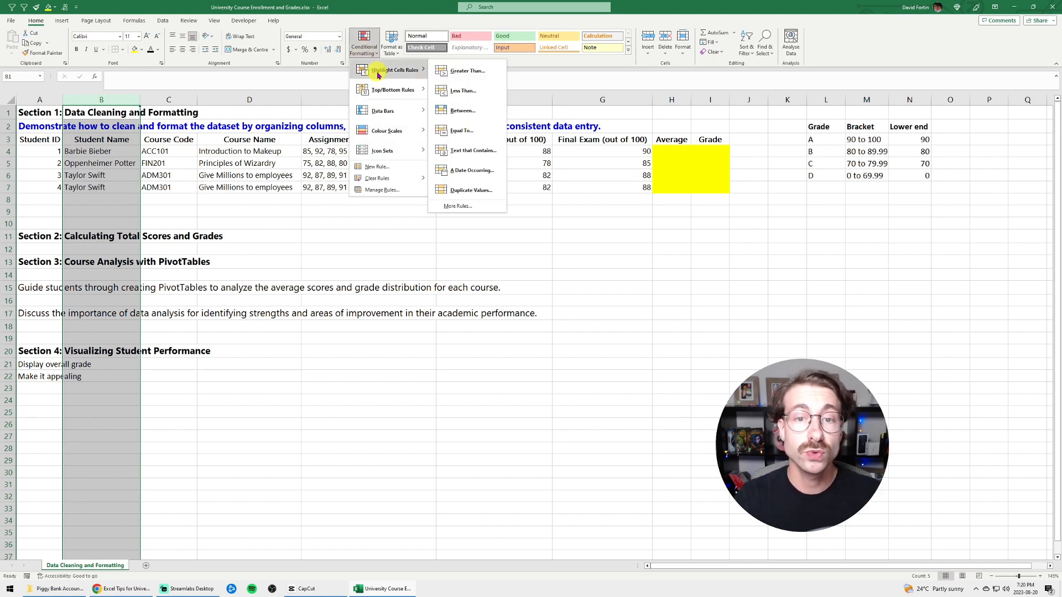
{"action": "left_click", "coordinate": [464, 190]}
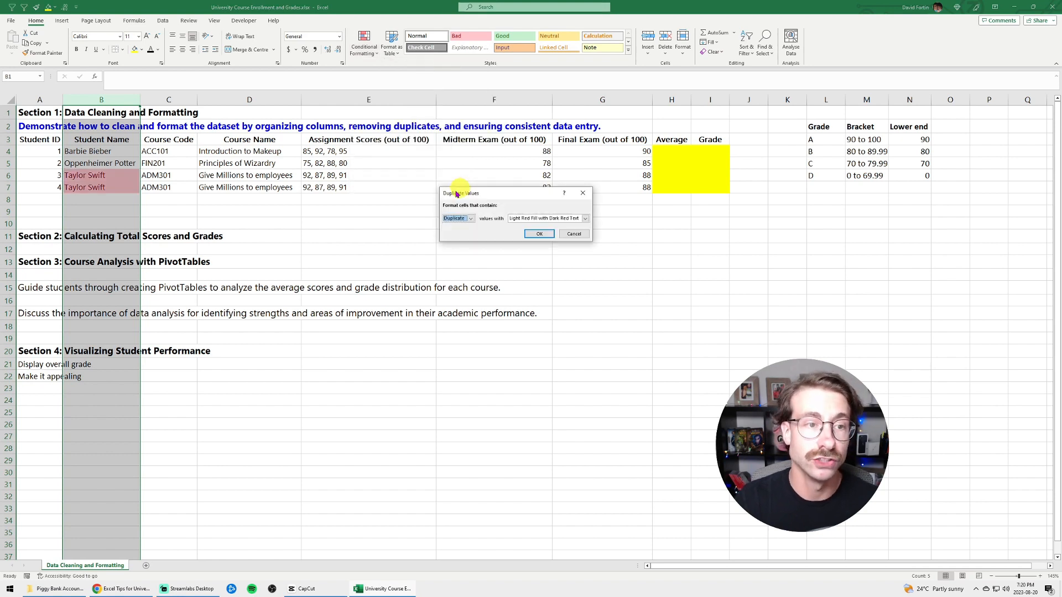
{"action": "left_click", "coordinate": [531, 234]}
{"action": "left_click", "coordinate": [223, 220]}
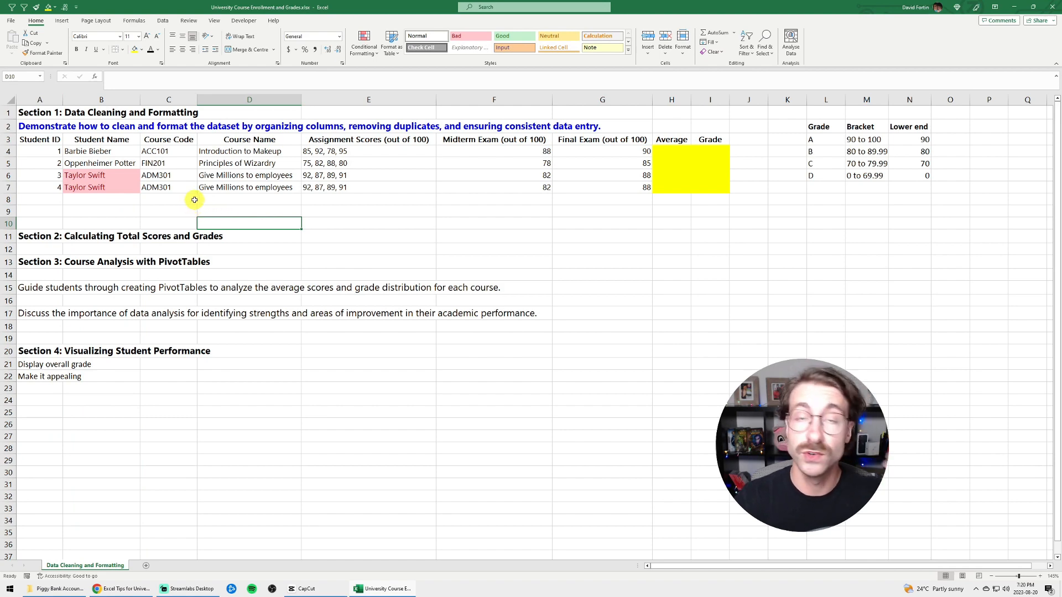
Delete row 7, which holds the repeated student record
{"action": "right_click", "coordinate": [11, 190]}
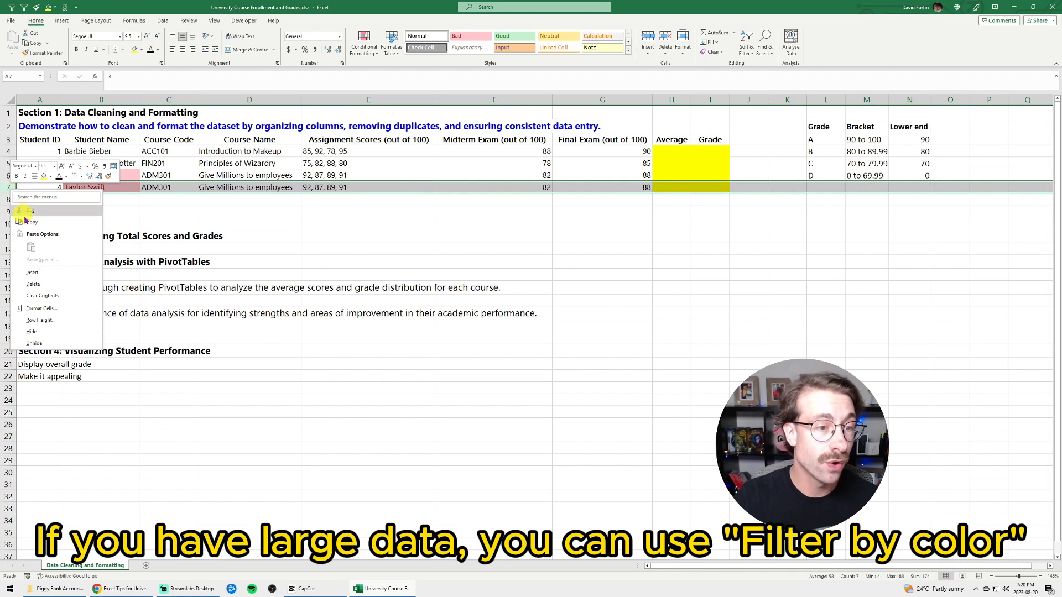
{"action": "left_click", "coordinate": [40, 284]}
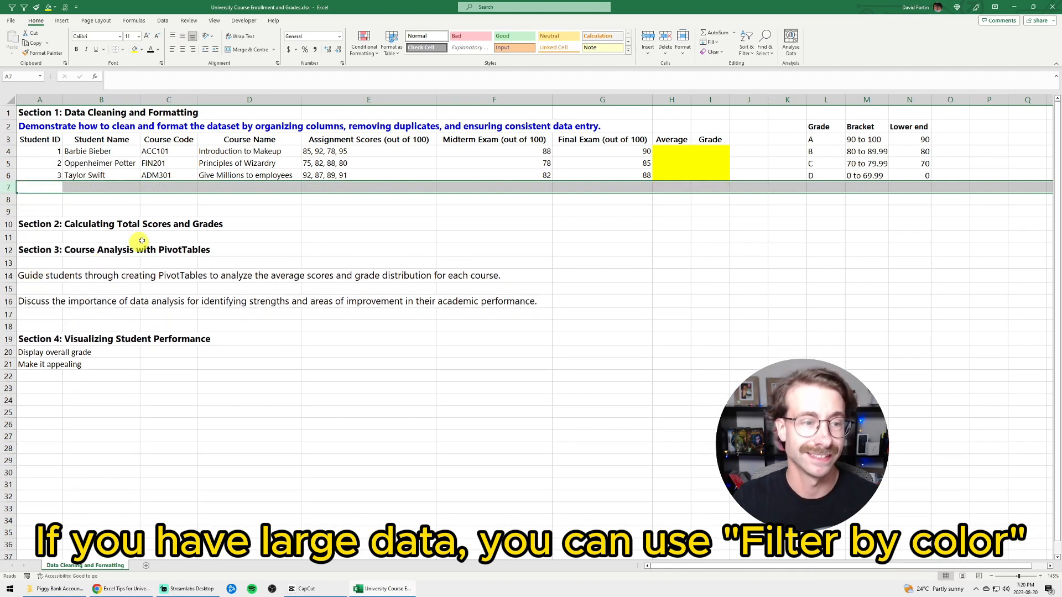
{"action": "left_click", "coordinate": [173, 211]}
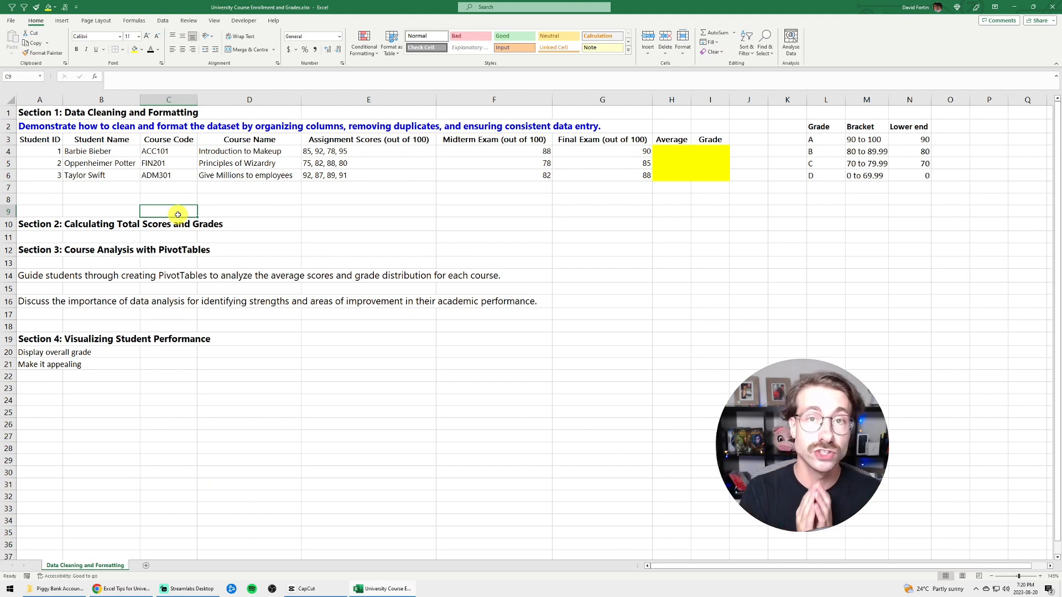
Insert four blank columns between the Assignment Scores column and the Midterm Exam column
{"action": "left_click_drag", "start_coordinate": [389, 146], "coordinate": [380, 178]}
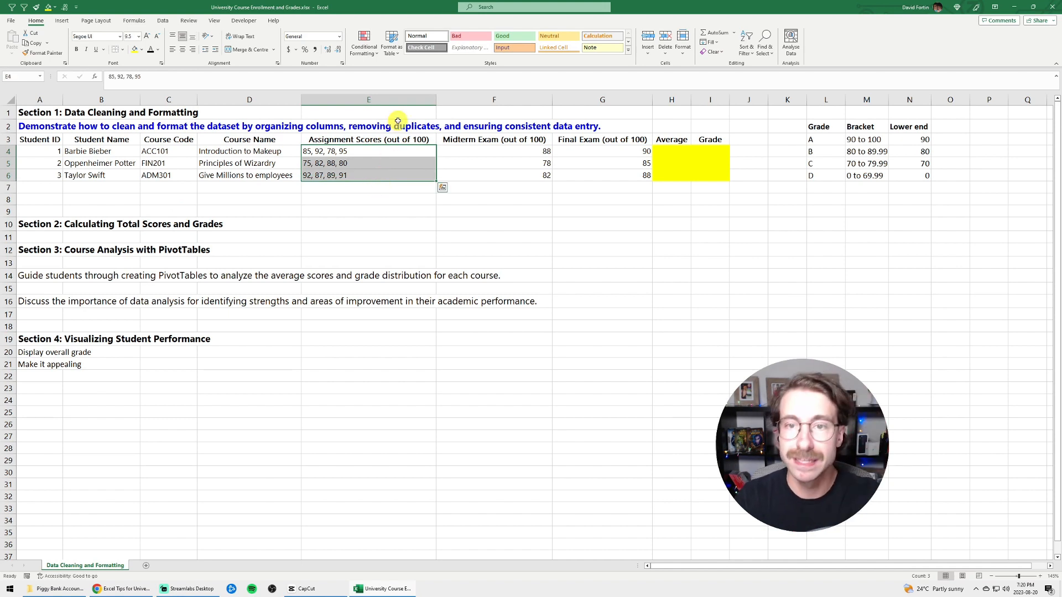
{"action": "right_click", "coordinate": [468, 99]}
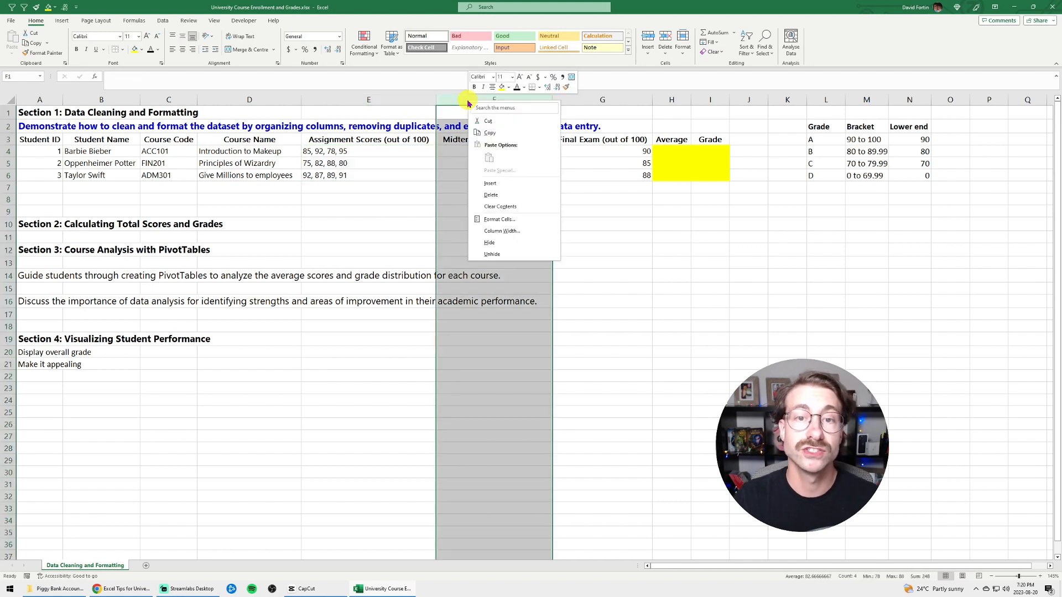
{"action": "left_click", "coordinate": [491, 184]}
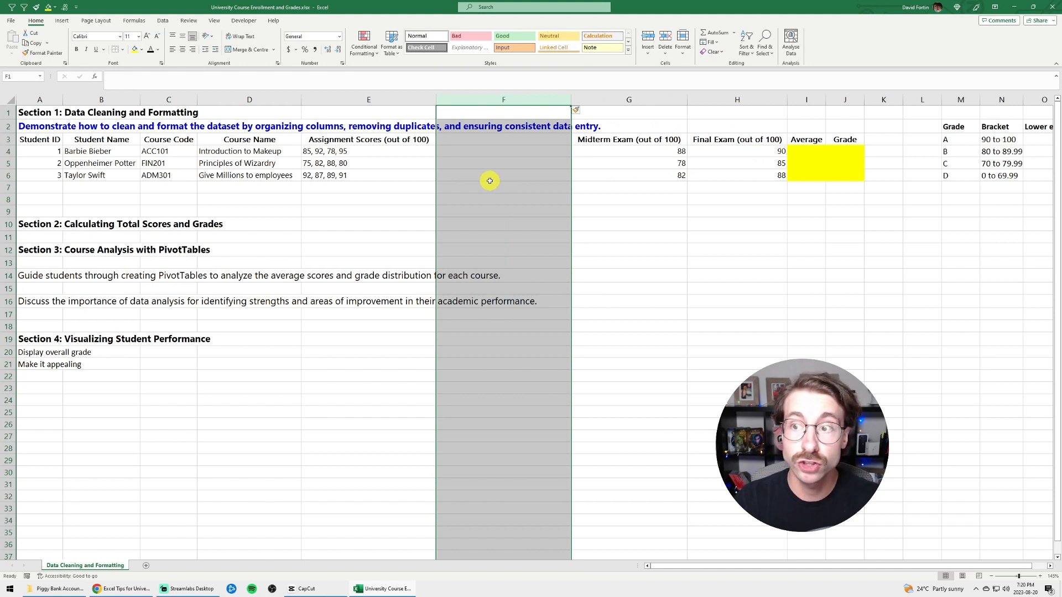
{"action": "key", "text": "F4"}
{"action": "key", "text": "F4"}
{"action": "key", "text": "F4"}
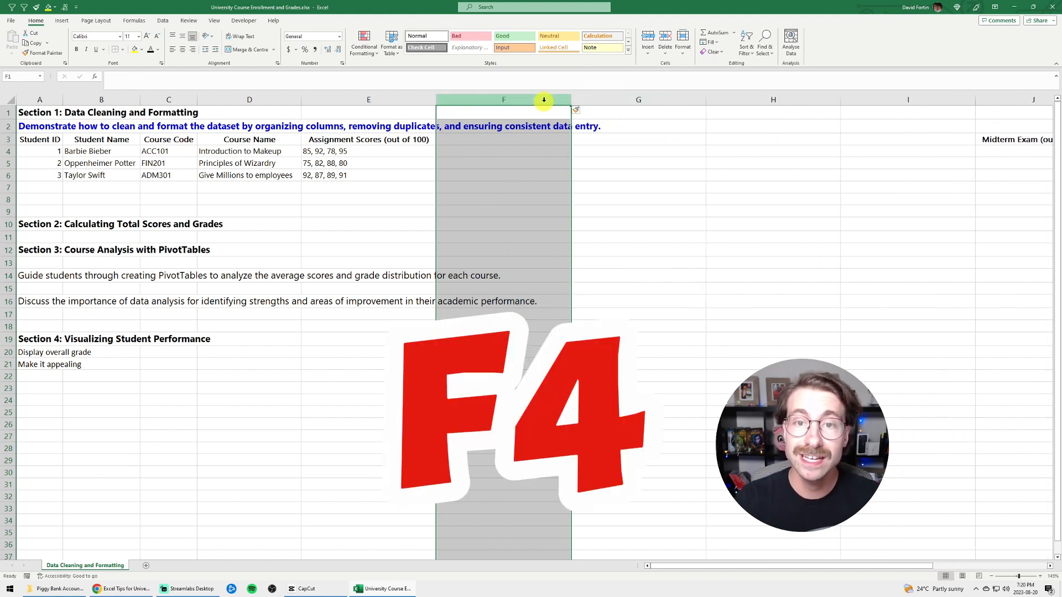
Split the assignment scores in E4:E6 into separate columns with Text to Columns, using Delimited data with only Comma as the delimiter
{"action": "left_click_drag", "start_coordinate": [363, 151], "coordinate": [371, 174]}
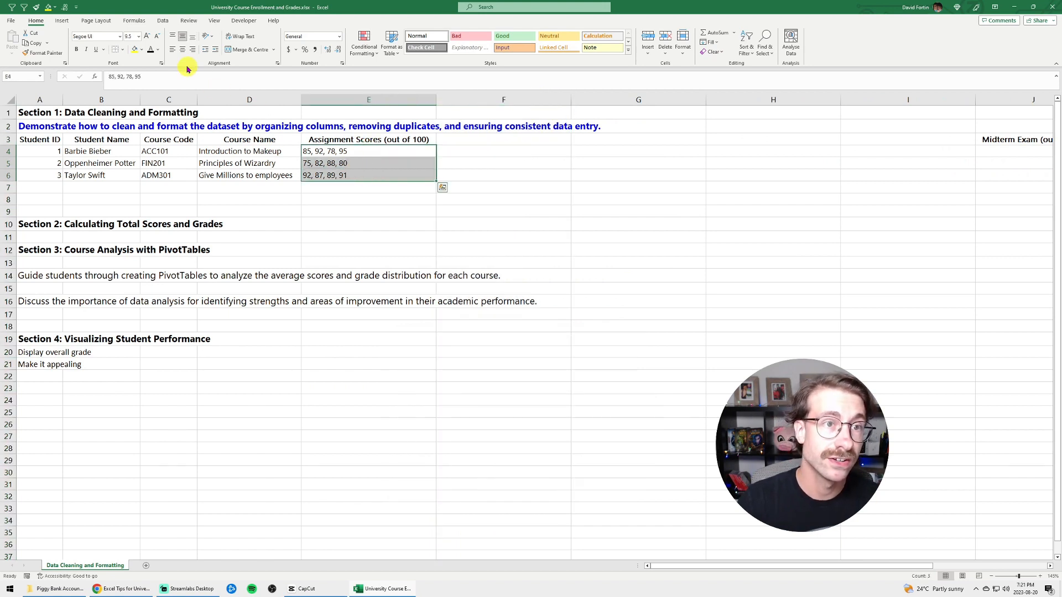
{"action": "left_click", "coordinate": [163, 20]}
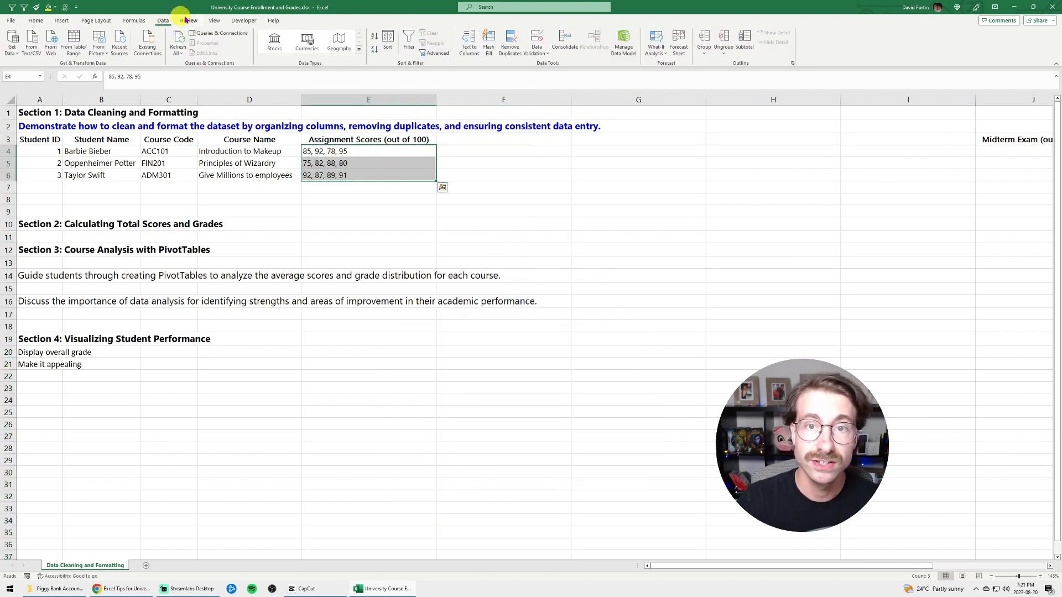
{"action": "left_click", "coordinate": [465, 37]}
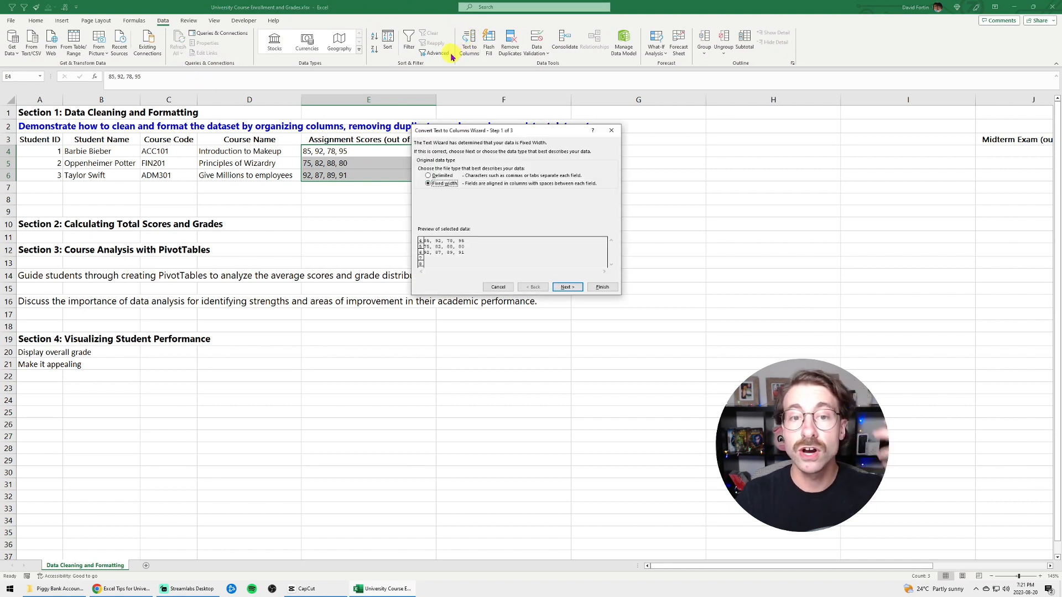
{"action": "left_click", "coordinate": [443, 177]}
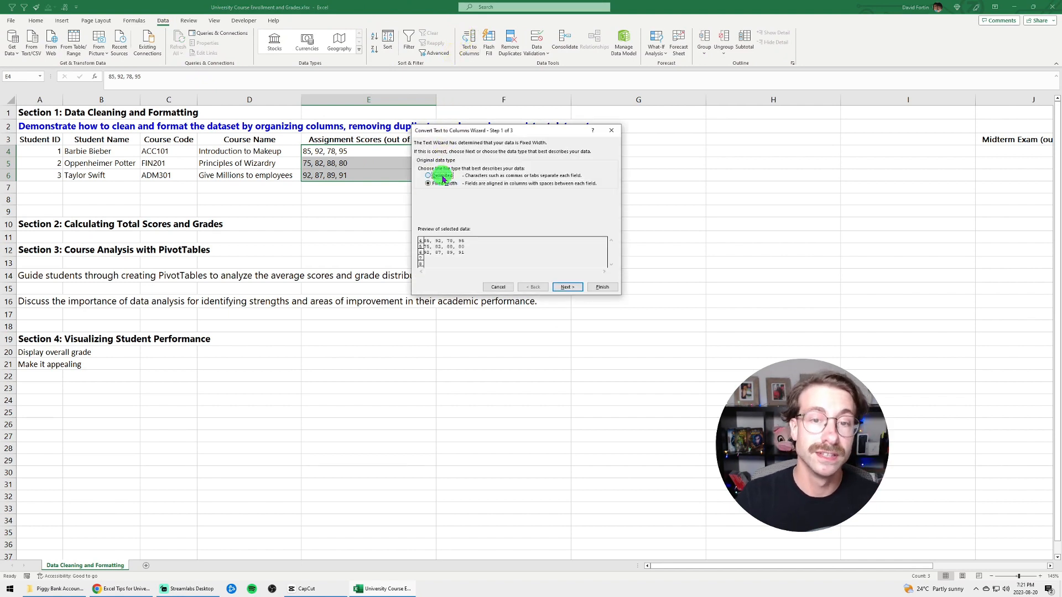
{"action": "left_click", "coordinate": [567, 287]}
{"action": "left_click", "coordinate": [421, 167]}
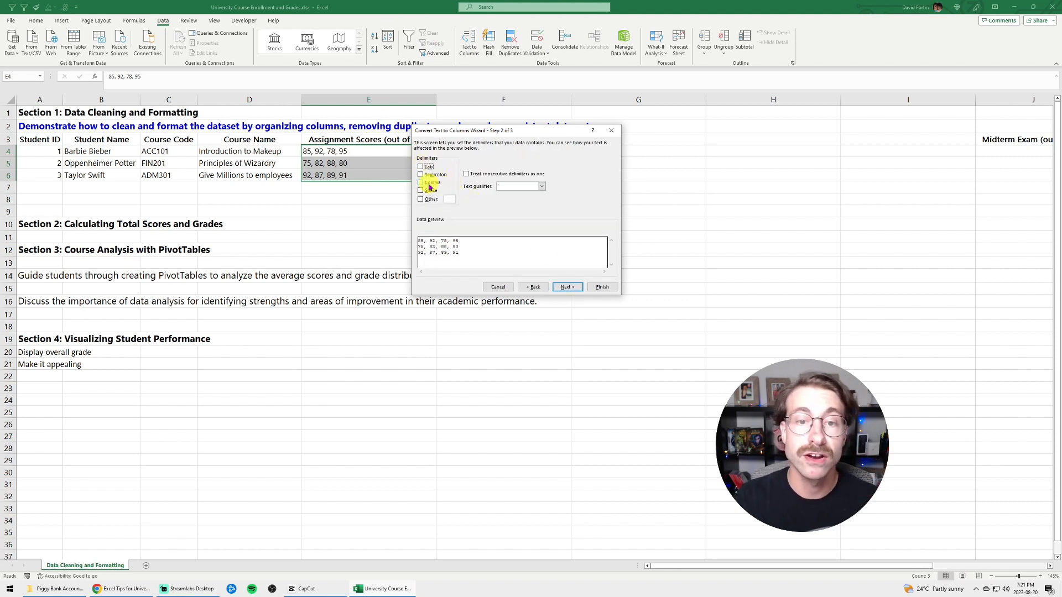
{"action": "left_click", "coordinate": [430, 185]}
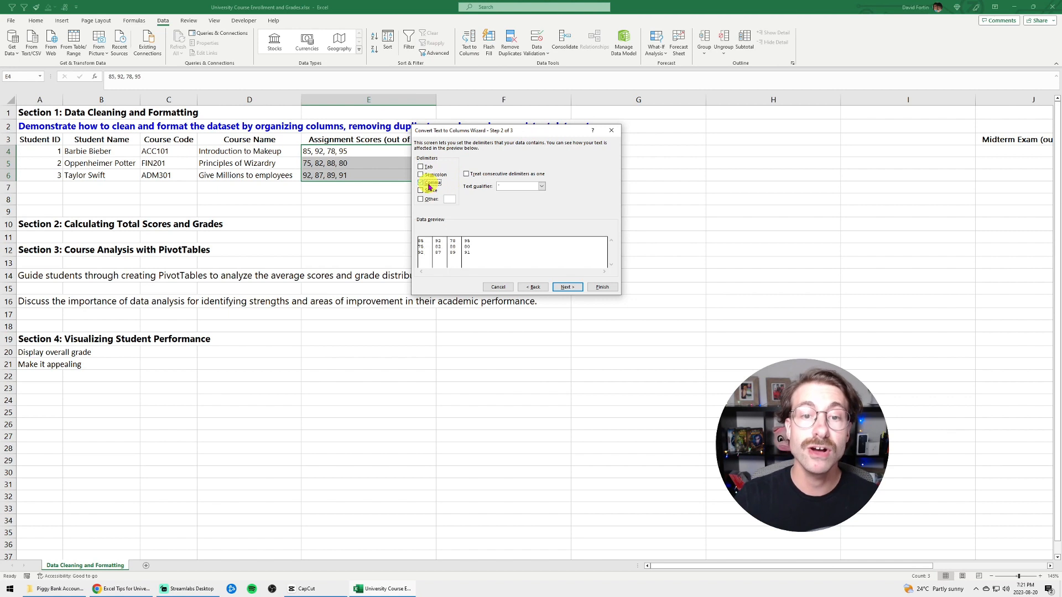
{"action": "left_click", "coordinate": [565, 288]}
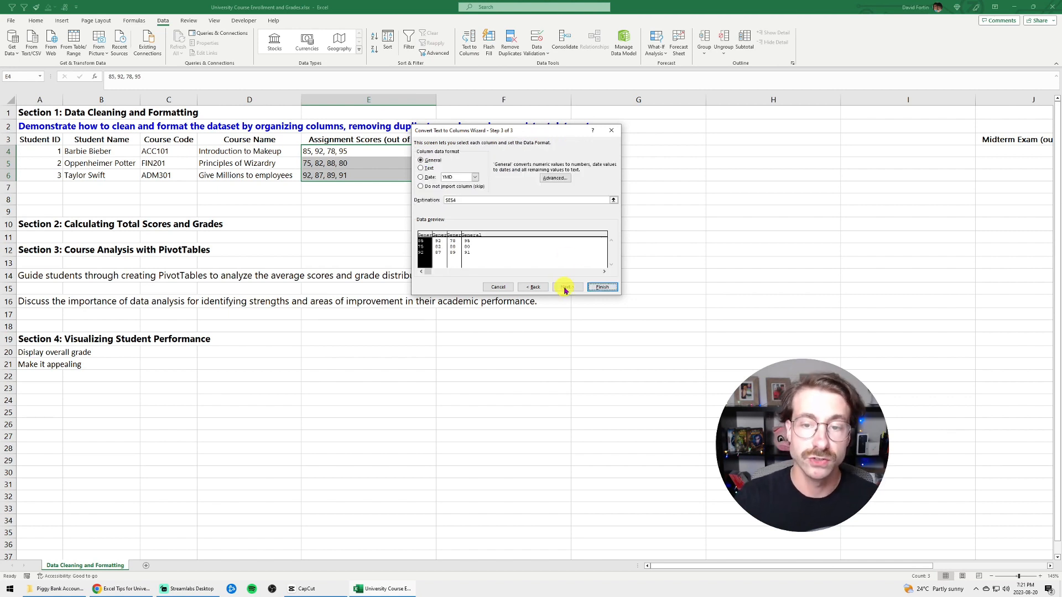
{"action": "left_click", "coordinate": [596, 288]}
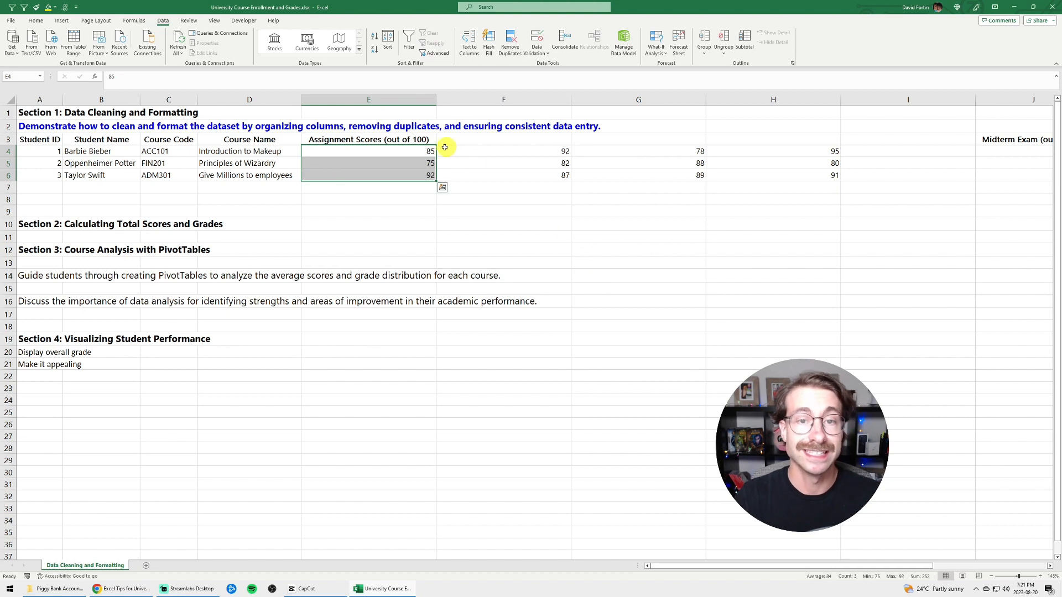
Autofit the widths of columns E through H to the separated assignment scores
{"action": "left_click", "coordinate": [417, 149]}
{"action": "left_click_drag", "start_coordinate": [417, 150], "coordinate": [766, 180]}
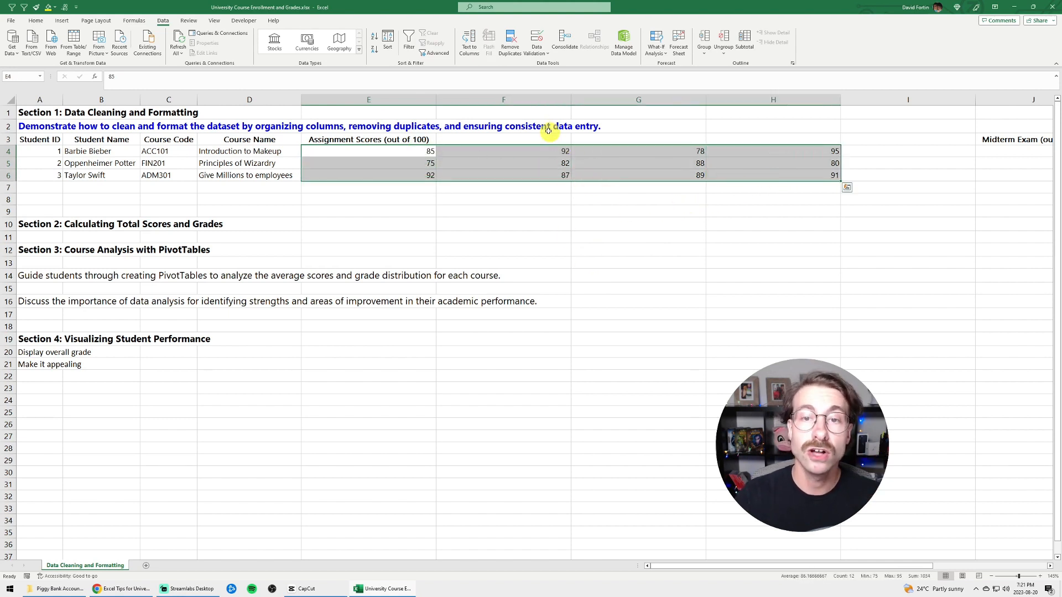
{"action": "left_click_drag", "start_coordinate": [774, 100], "coordinate": [379, 86]}
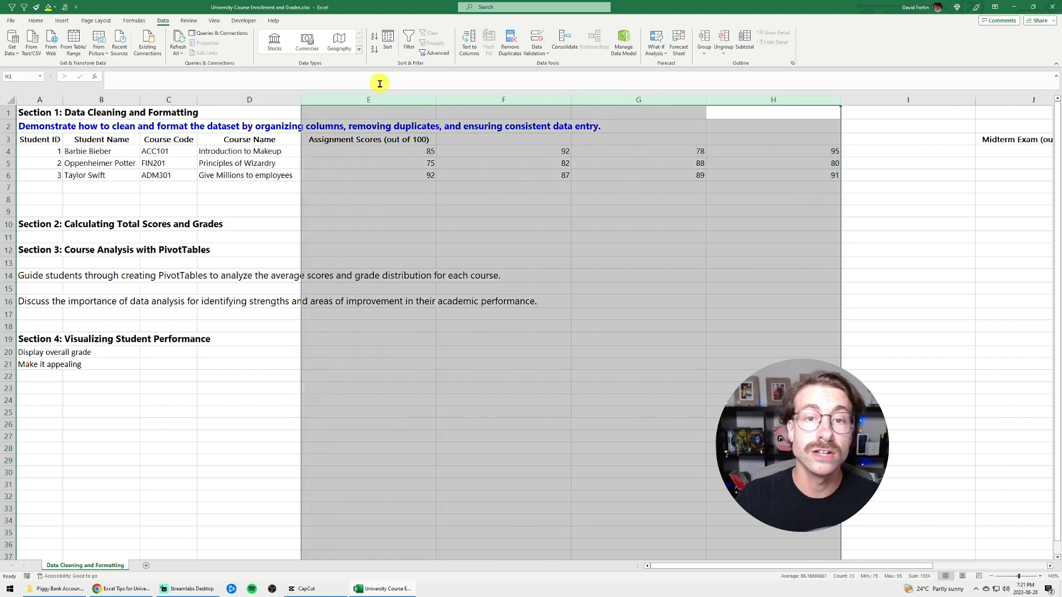
{"action": "double_click", "coordinate": [574, 101]}
{"action": "left_click", "coordinate": [485, 163]}
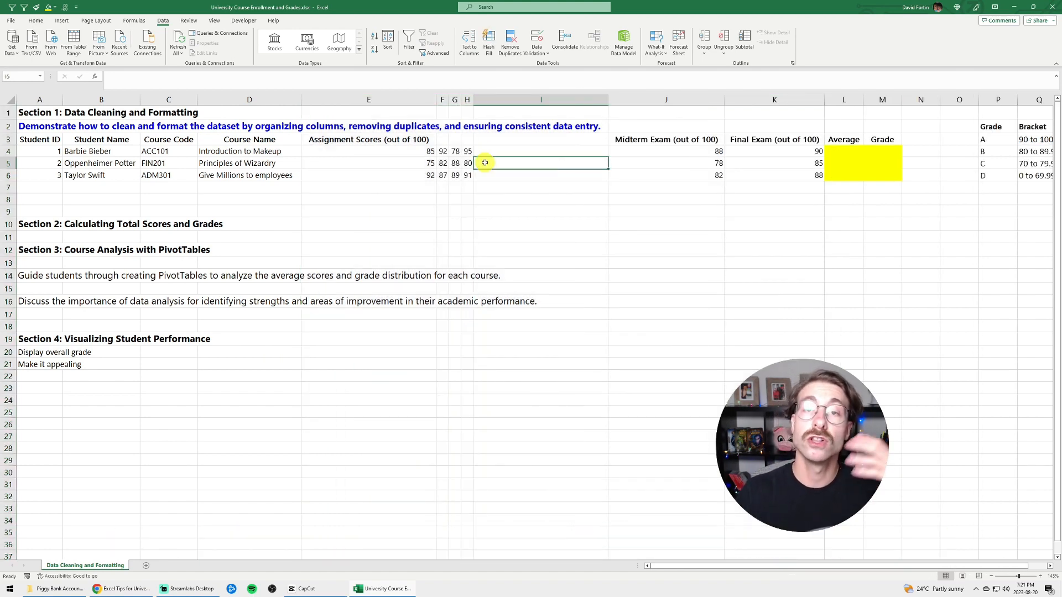
Enter the heading "Assignment 1" in cell F3 above the separated scores
{"action": "left_click", "coordinate": [443, 140]}
{"action": "type", "text": "Assignment 1"}
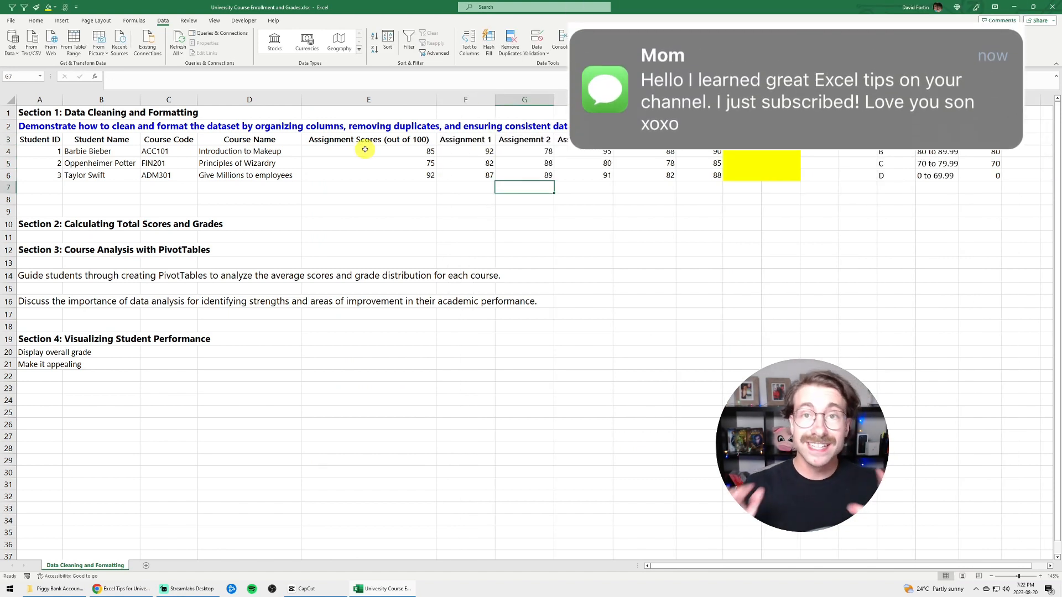
{"action": "left_click", "coordinate": [745, 150]}
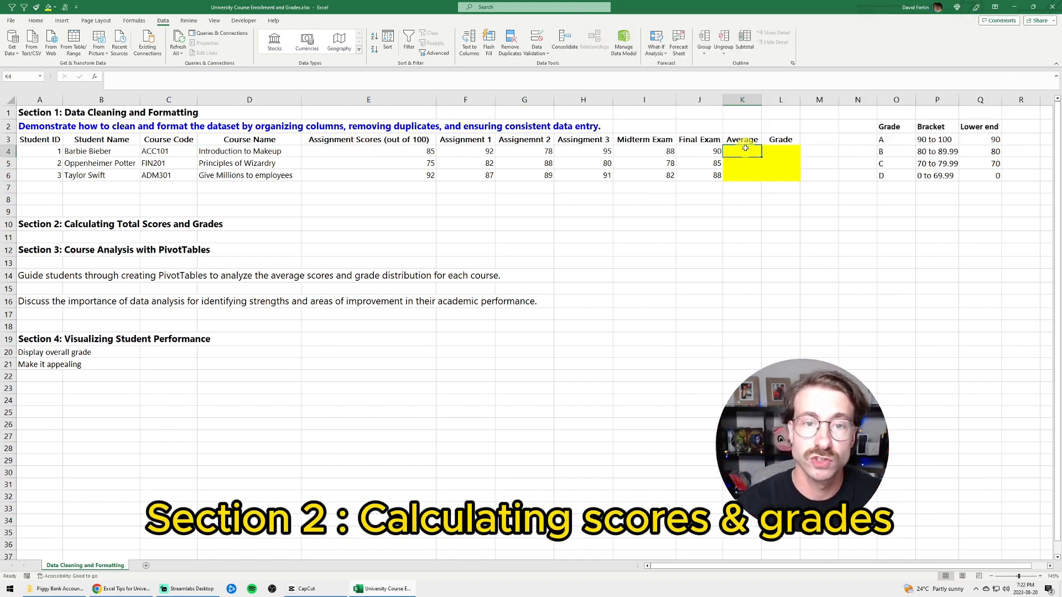
{"action": "left_click_drag", "start_coordinate": [405, 138], "coordinate": [699, 142]}
{"action": "left_click", "coordinate": [738, 148]}
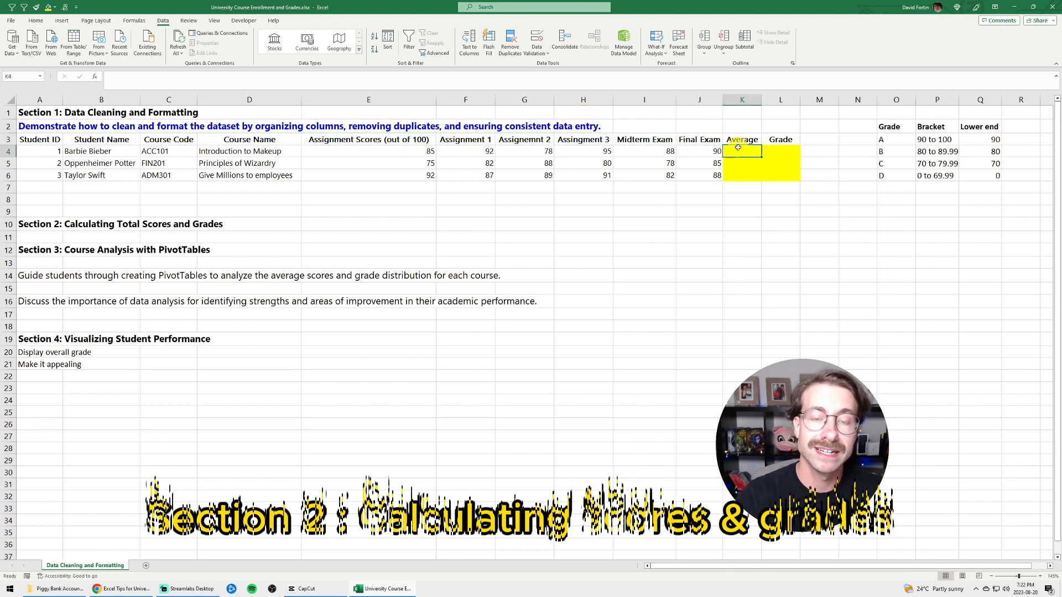
{"action": "type", "text": "="}
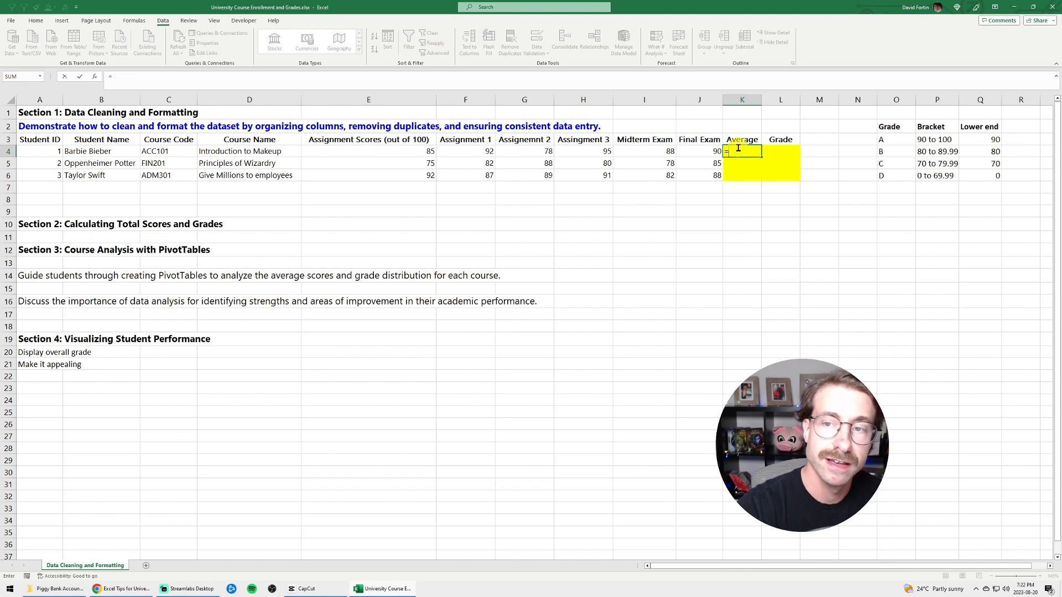
{"action": "type", "text": "mymoyen"}
{"action": "key", "text": "BackSpace"}
{"action": "key", "text": "BackSpace"}
{"action": "key", "text": "BackSpace"}
{"action": "key", "text": "BackSpace"}
{"action": "key", "text": "BackSpace"}
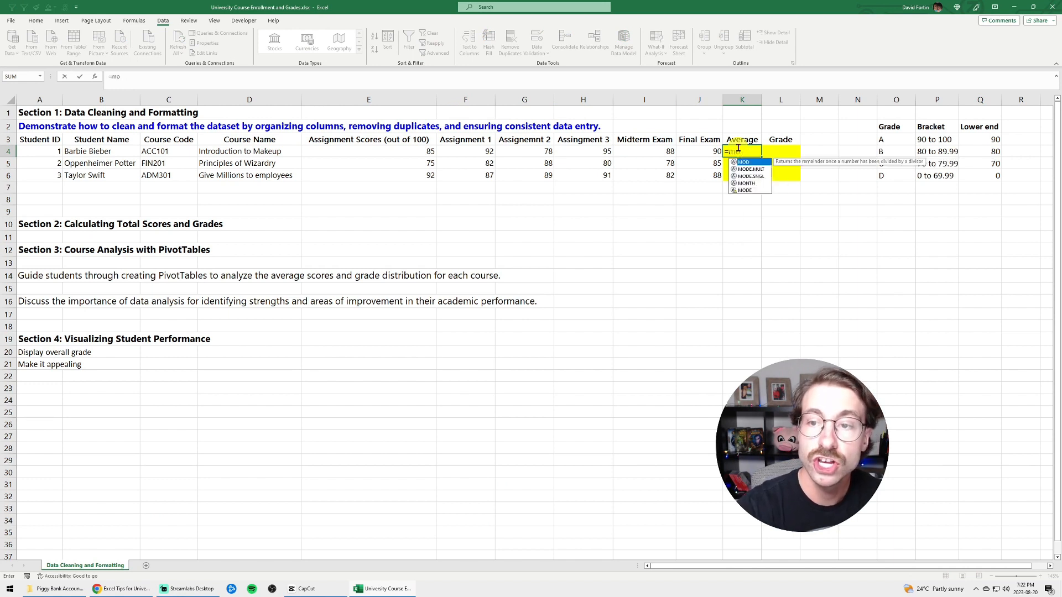
Calculate the average of E4:J4 in cell K4 with the AVERAGE function and copy the formula down to K6
{"action": "type", "text": "average("}
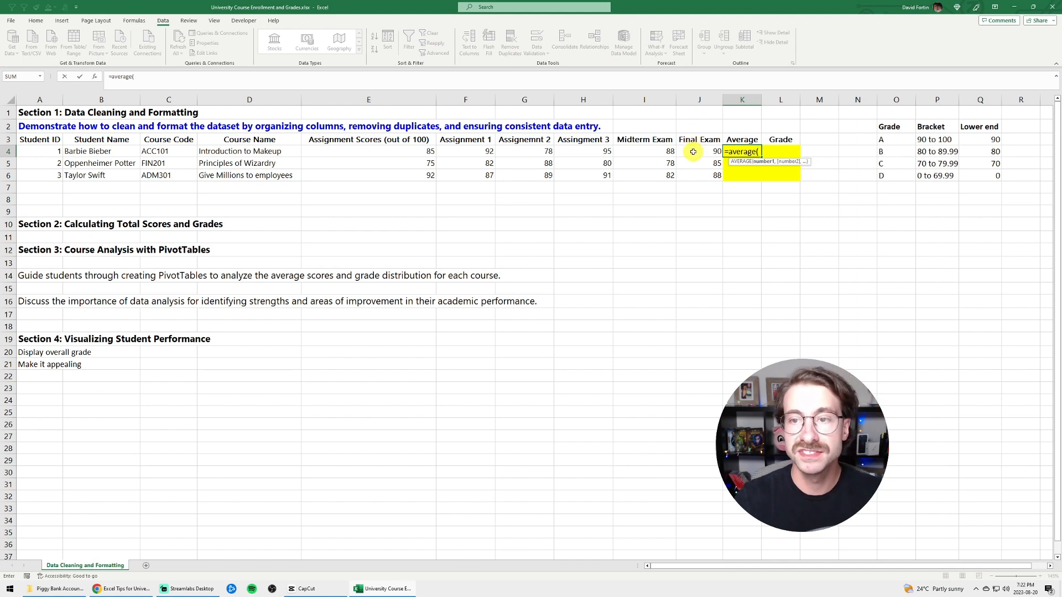
{"action": "left_click_drag", "start_coordinate": [693, 152], "coordinate": [426, 150]}
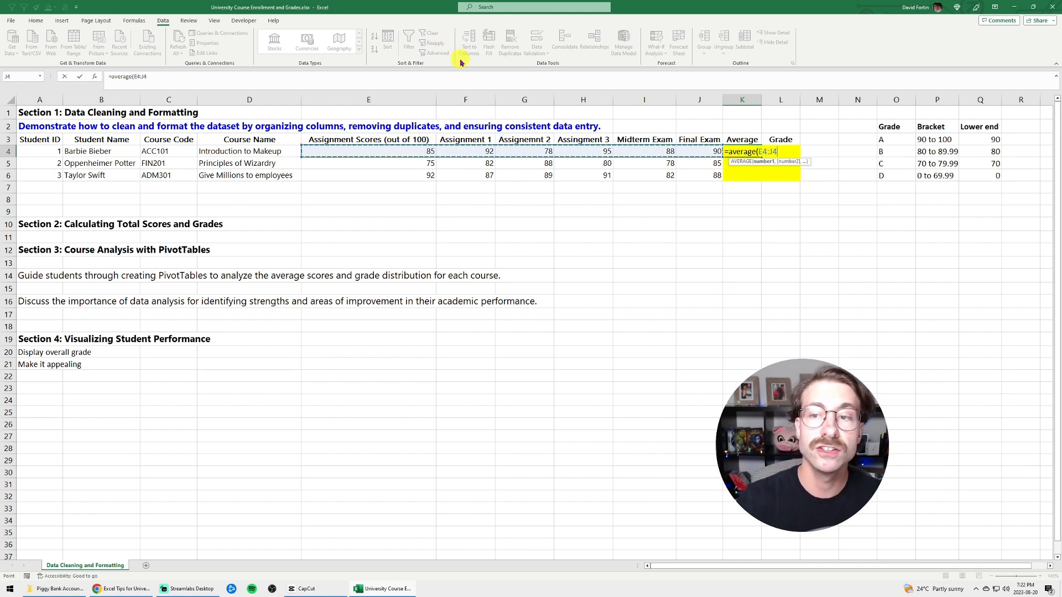
{"action": "key", "text": "Return"}
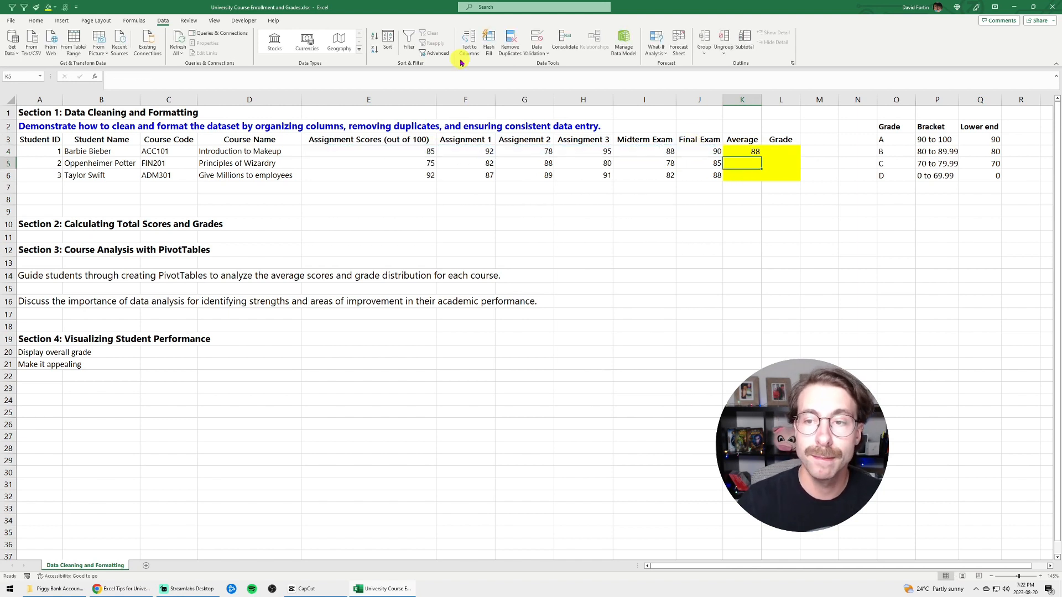
{"action": "left_click", "coordinate": [751, 154]}
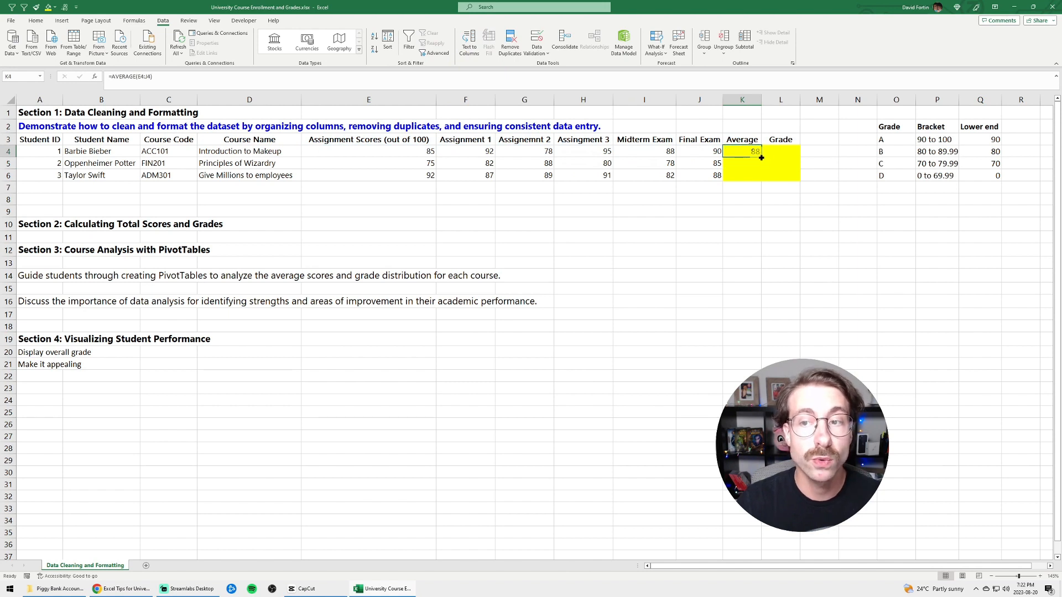
{"action": "left_click_drag", "start_coordinate": [761, 158], "coordinate": [763, 179]}
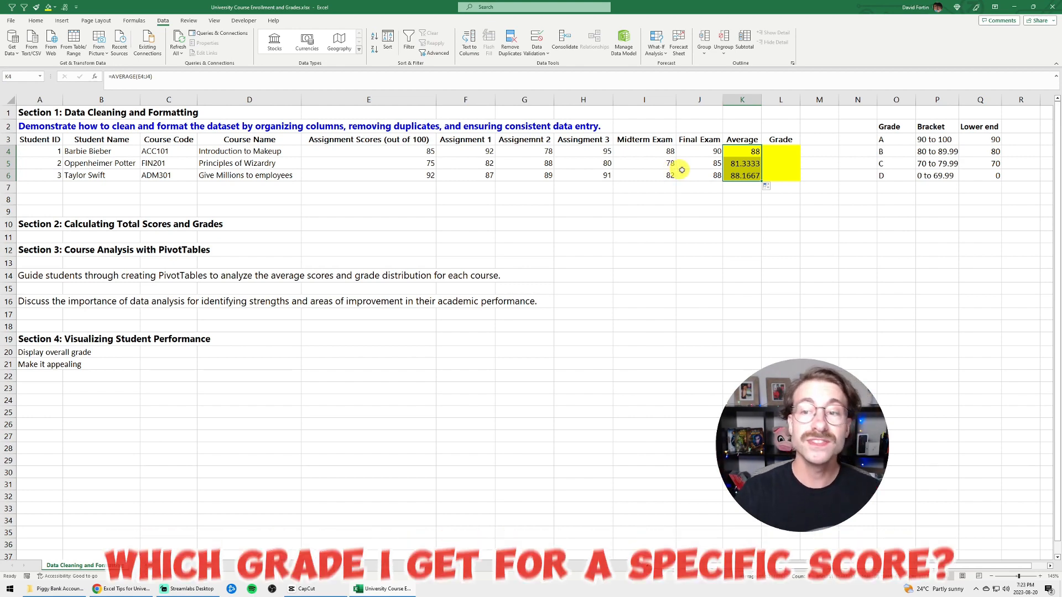
Change the third student's final exam score in J6 and midterm exam score in I6 to 100
{"action": "left_click", "coordinate": [695, 175]}
{"action": "type", "text": "100"}
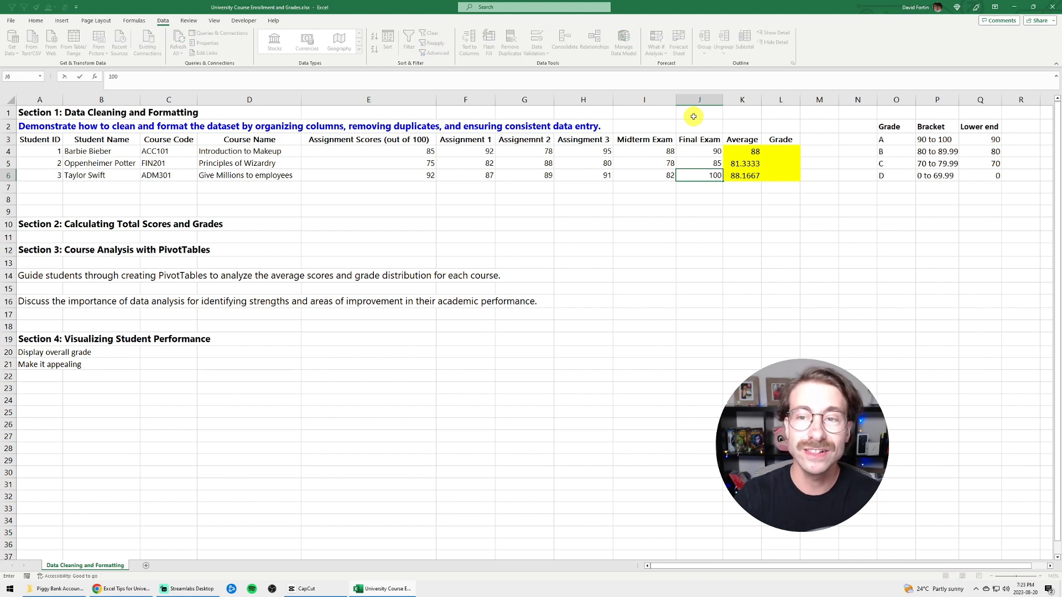
{"action": "key", "text": "Return"}
{"action": "key", "text": "Up"}
{"action": "key", "text": "Left"}
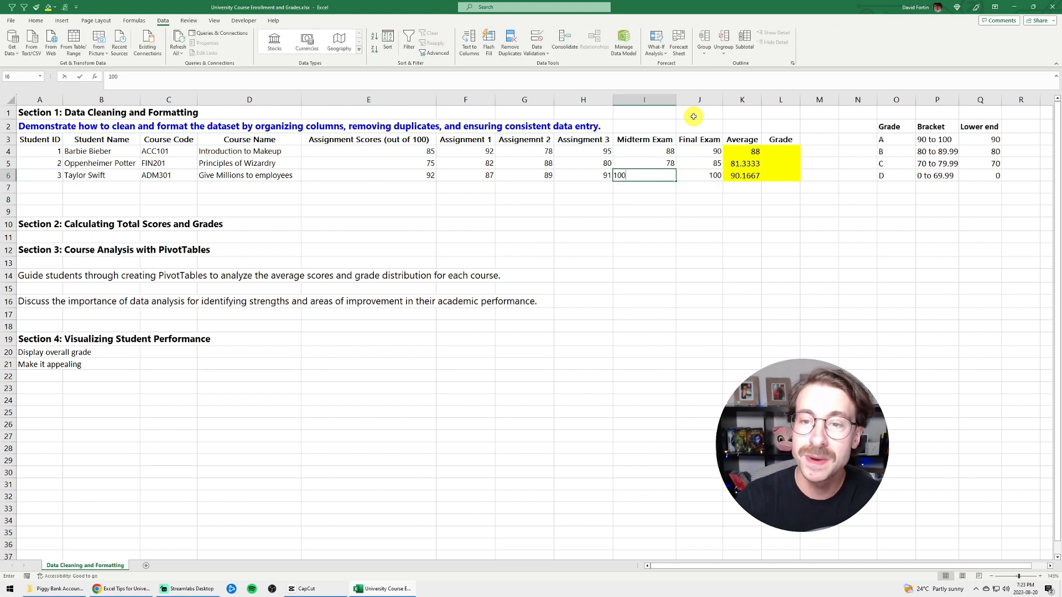
{"action": "type", "text": "100"}
{"action": "key", "text": "Return"}
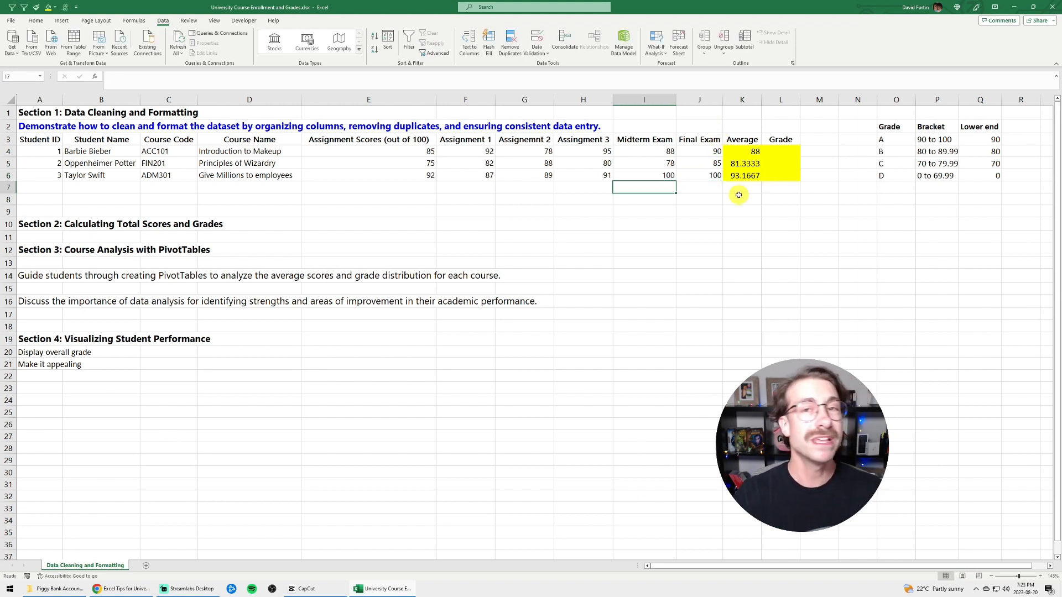
Change the first student's third assignment score in H4 to 10
{"action": "left_click", "coordinate": [708, 175]}
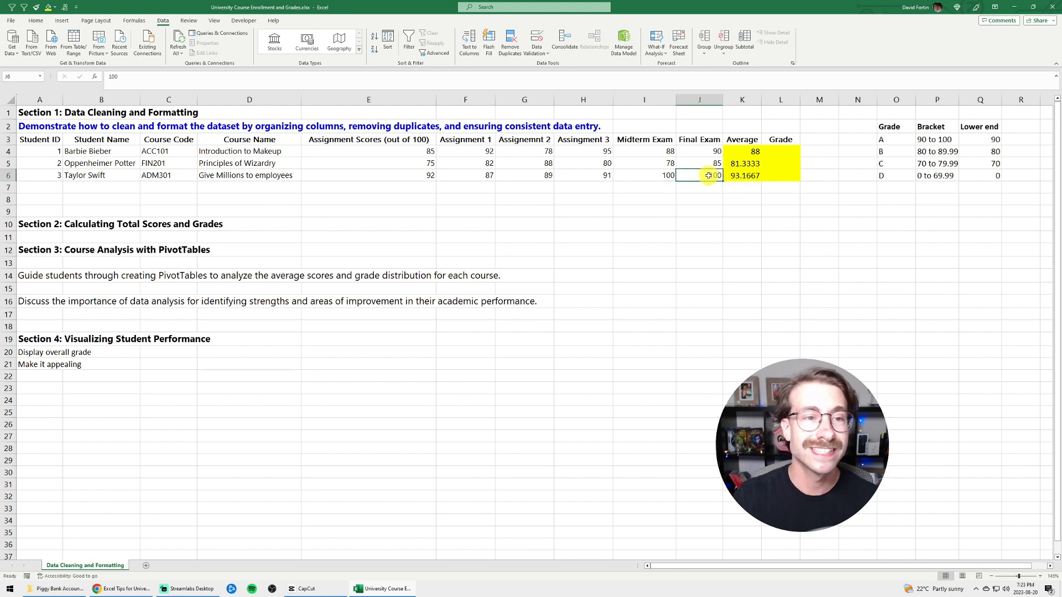
{"action": "left_click", "coordinate": [608, 152]}
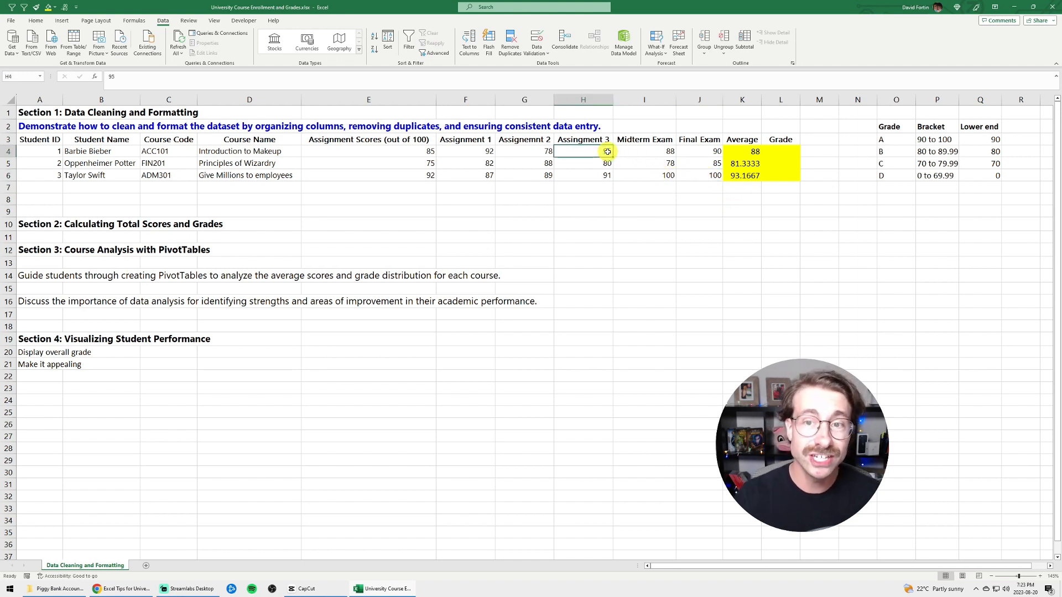
{"action": "type", "text": "10"}
{"action": "key", "text": "Return"}
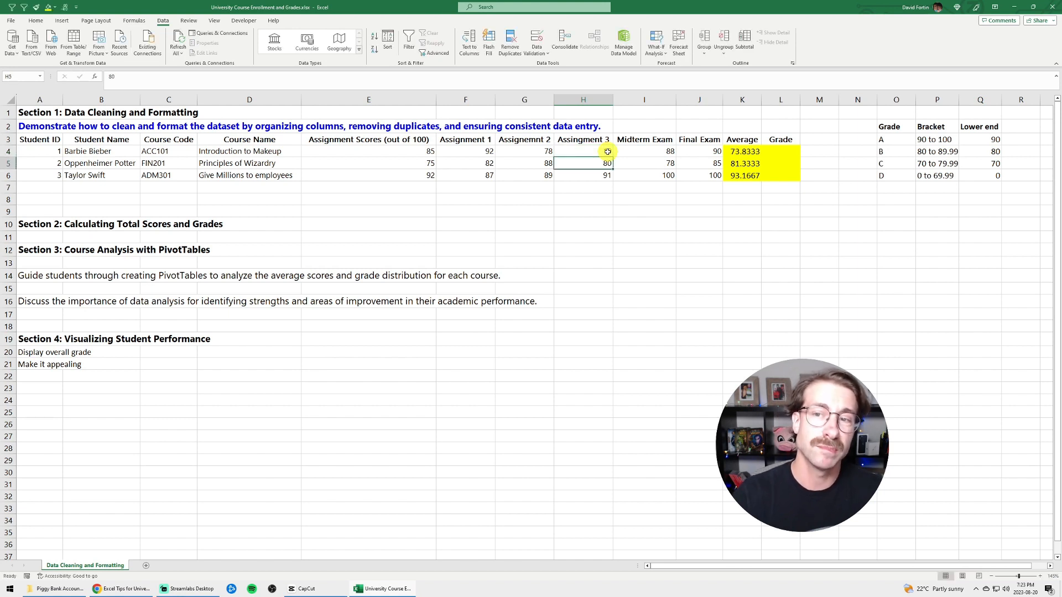
{"action": "left_click", "coordinate": [776, 152]}
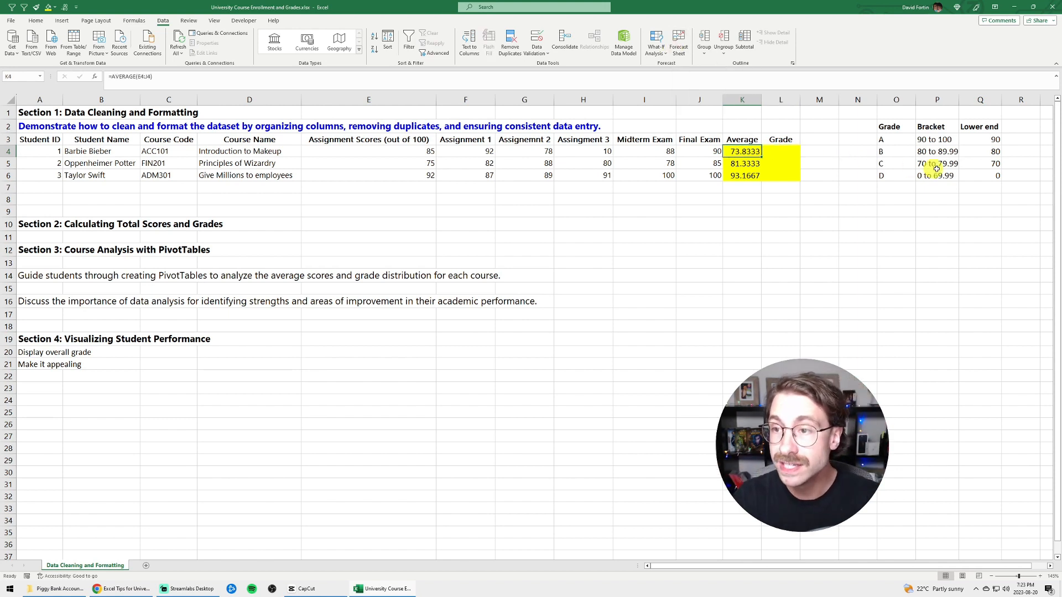
{"action": "left_click", "coordinate": [934, 166]}
{"action": "left_click_drag", "start_coordinate": [889, 163], "coordinate": [929, 164]}
Enter an XLOOKUP in L4 that looks up K4 in column Q, returns column O, leaves if_not_found empty and uses match mode -1
{"action": "left_click", "coordinate": [769, 149]}
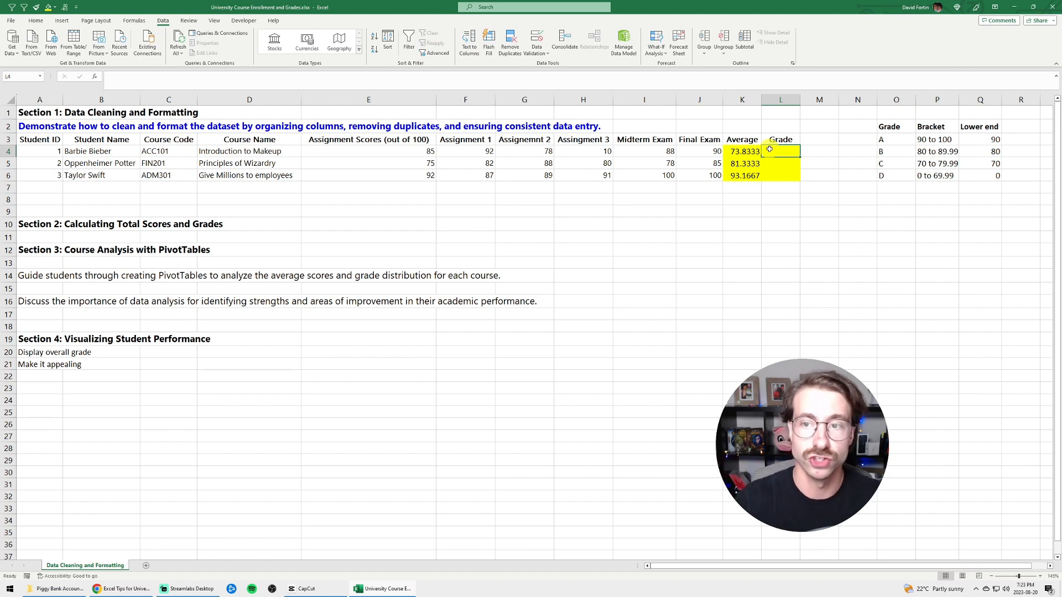
{"action": "type", "text": "="}
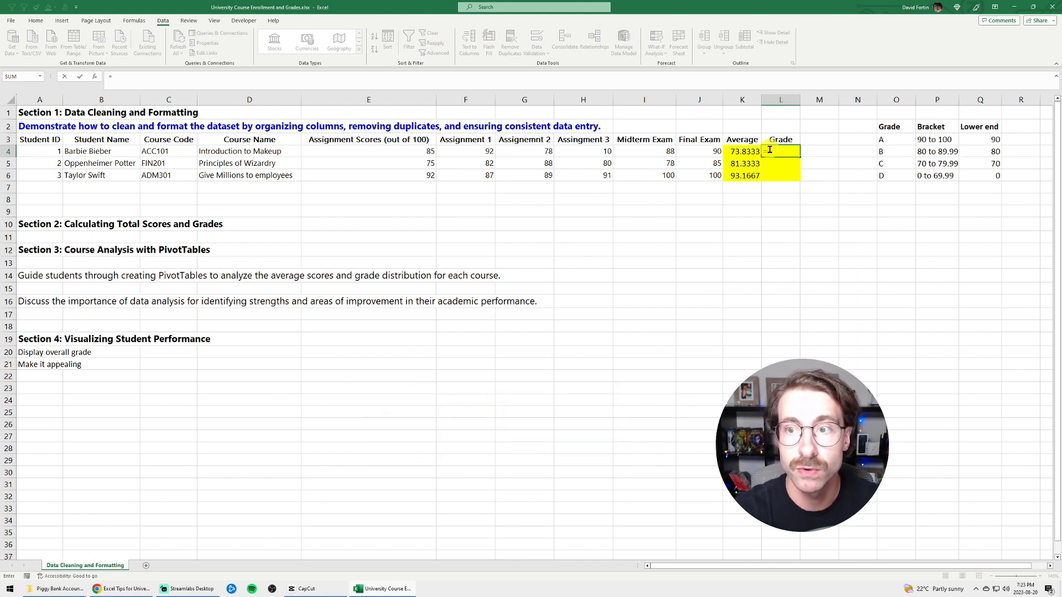
{"action": "type", "text": "x"}
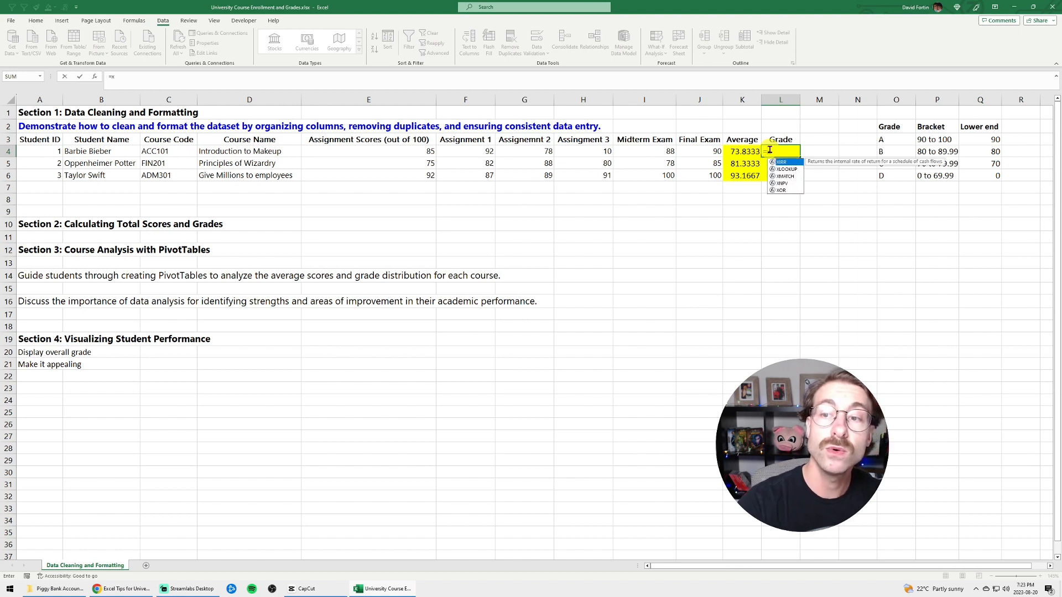
{"action": "type", "text": "lookup("}
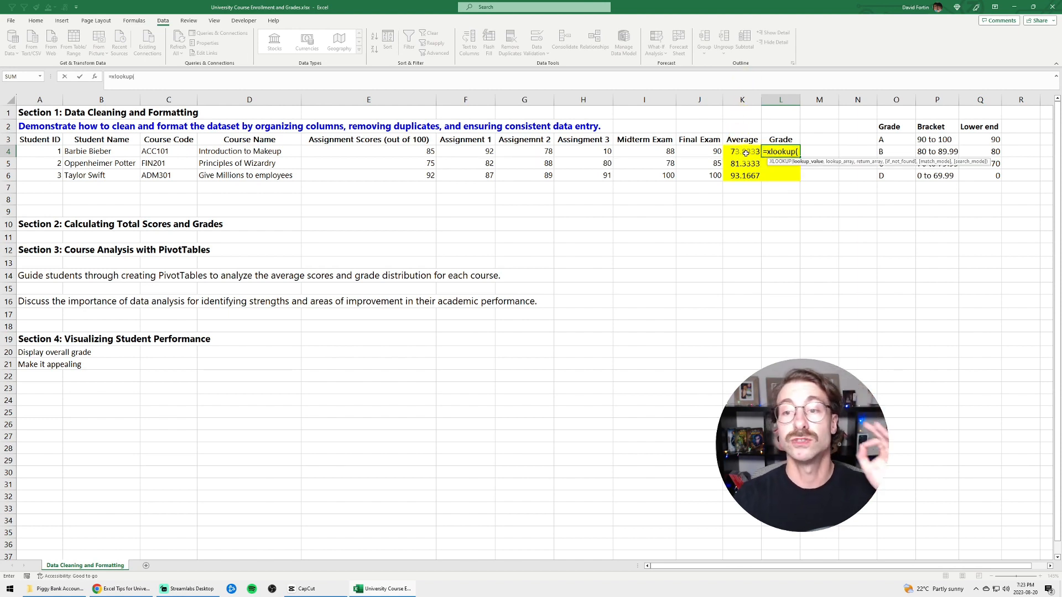
{"action": "left_click", "coordinate": [744, 152]}
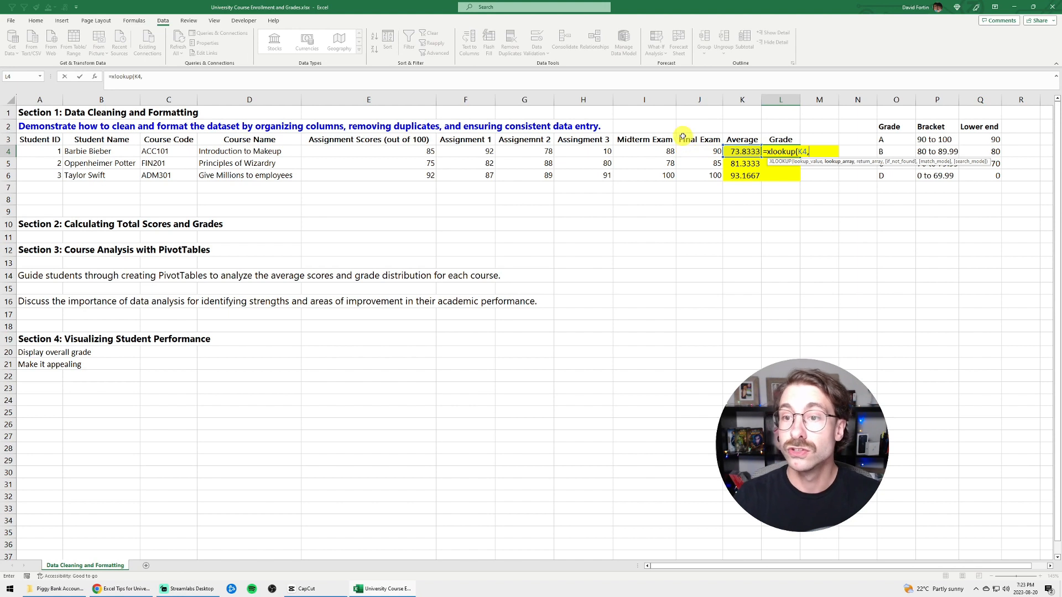
{"action": "left_click", "coordinate": [977, 99]}
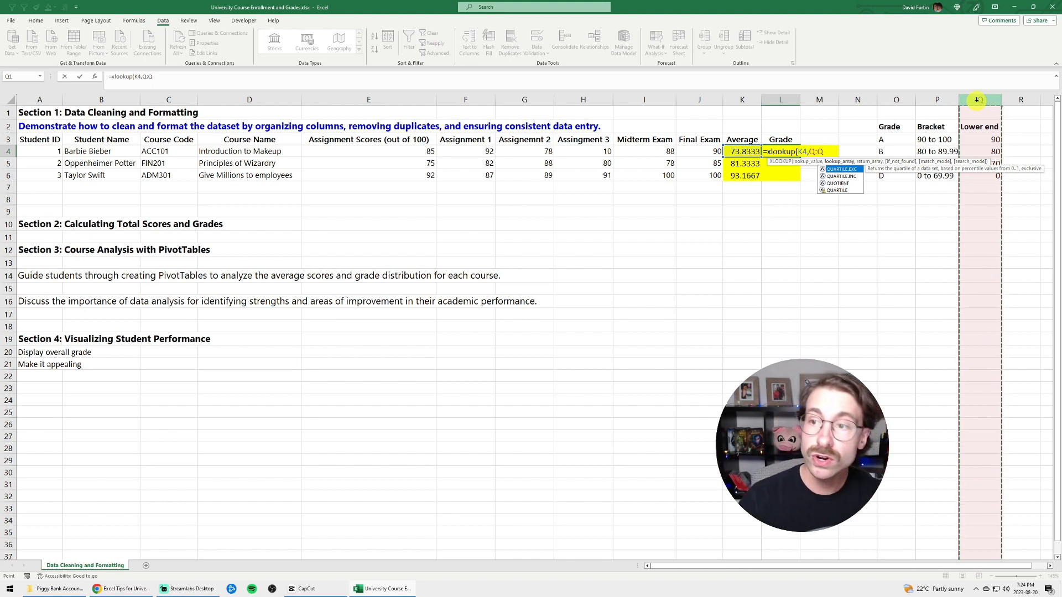
{"action": "type", "text": ","}
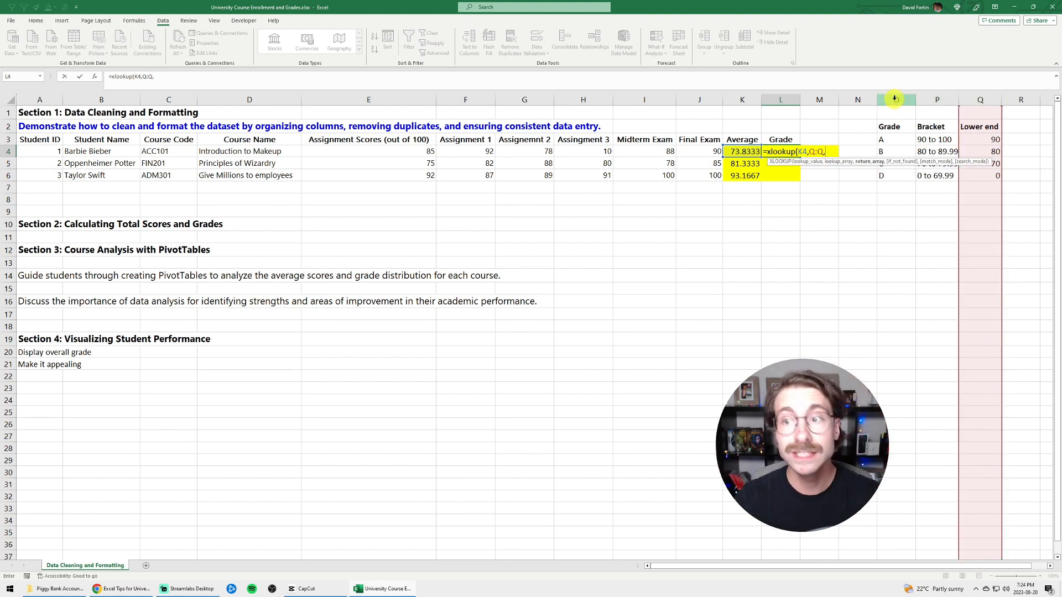
{"action": "left_click", "coordinate": [894, 98]}
{"action": "type", "text": ","}
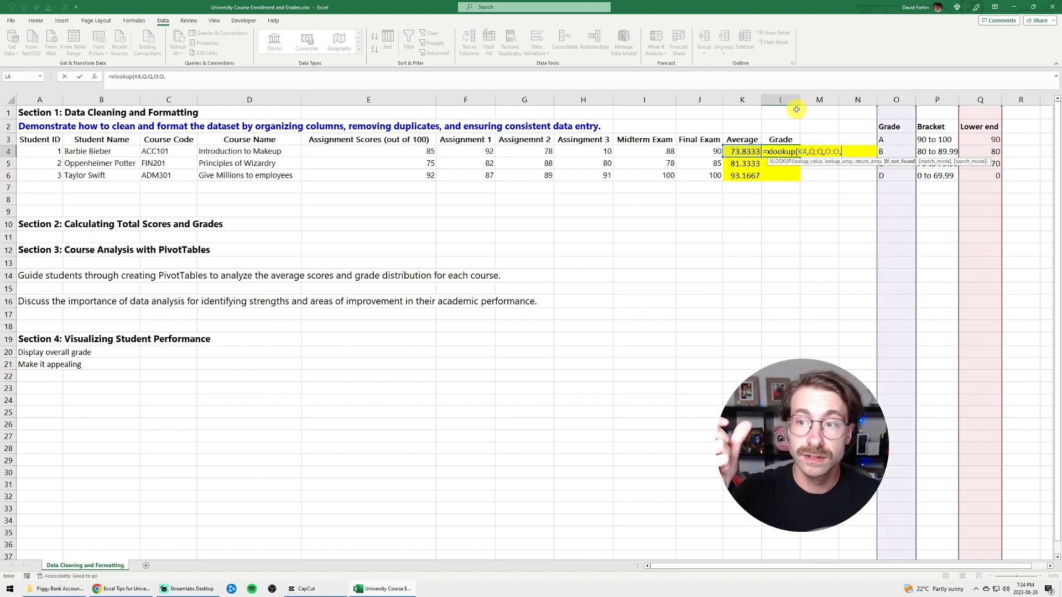
{"action": "type", "text": ",-1"}
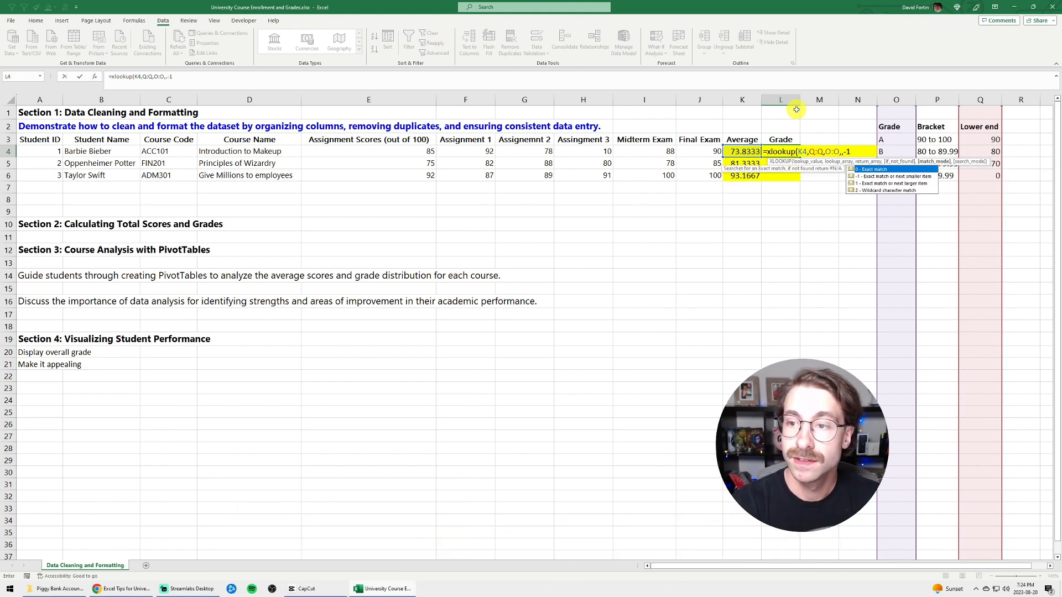
{"action": "type", "text": ")"}
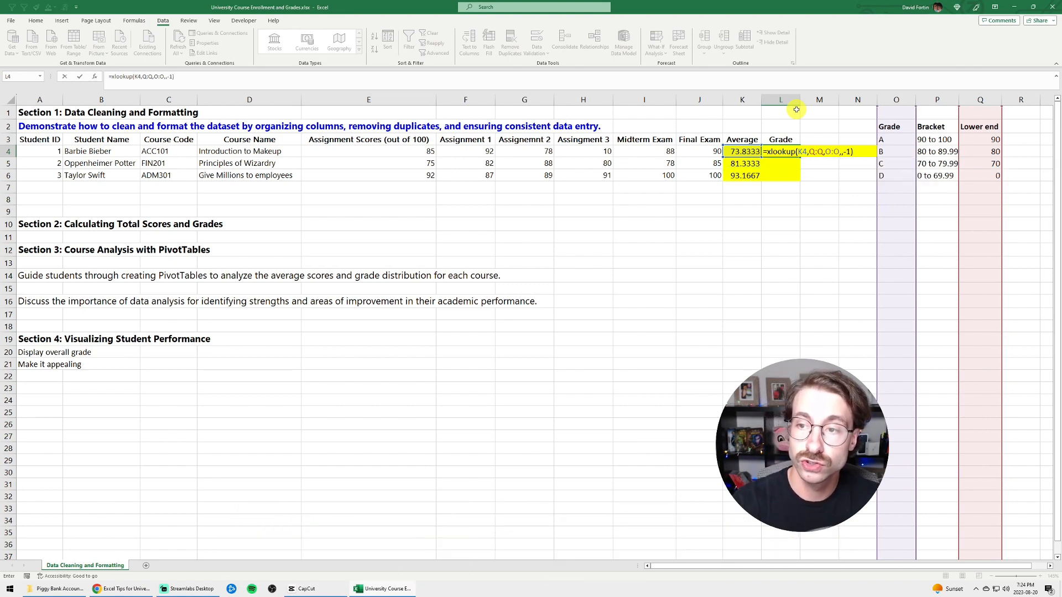
{"action": "key", "text": "Return"}
{"action": "key", "text": "Up"}
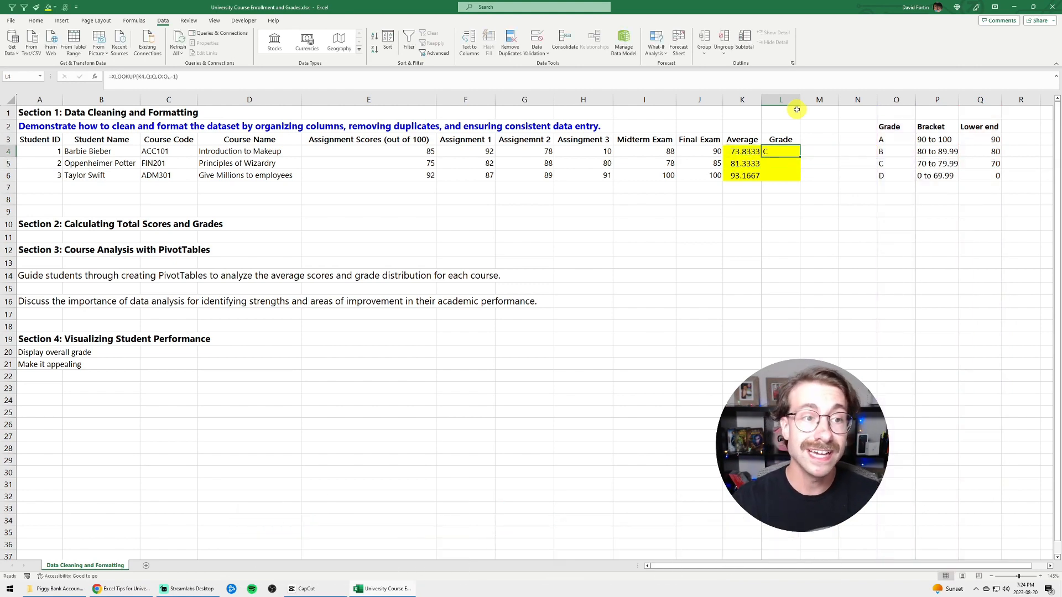
Copy the XLOOKUP grade formula from L4 down to L6
{"action": "left_click_drag", "start_coordinate": [892, 164], "coordinate": [988, 166]}
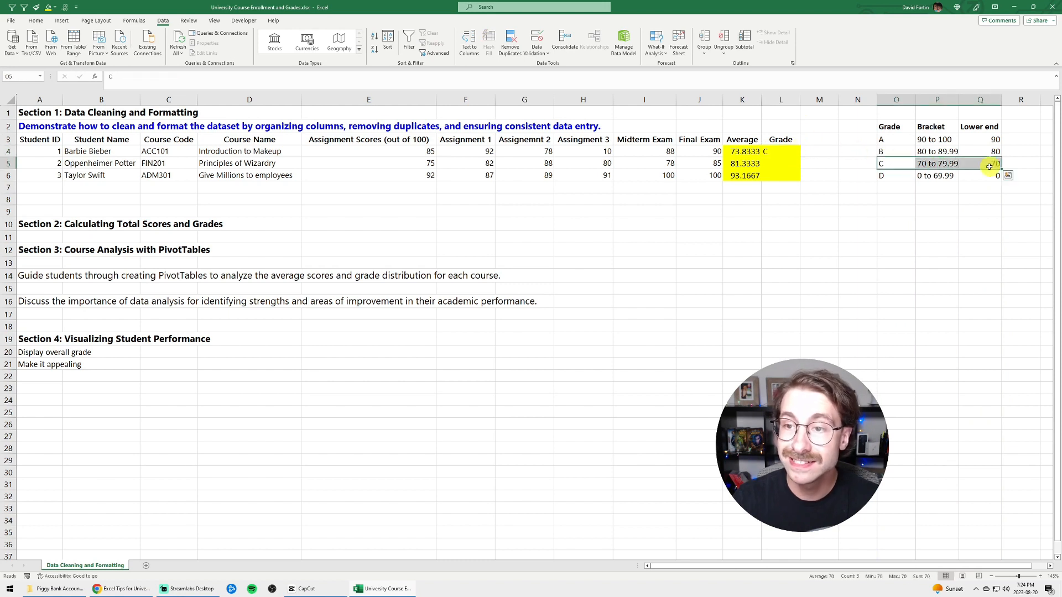
{"action": "left_click", "coordinate": [797, 156]}
{"action": "left_click_drag", "start_coordinate": [800, 157], "coordinate": [806, 176]}
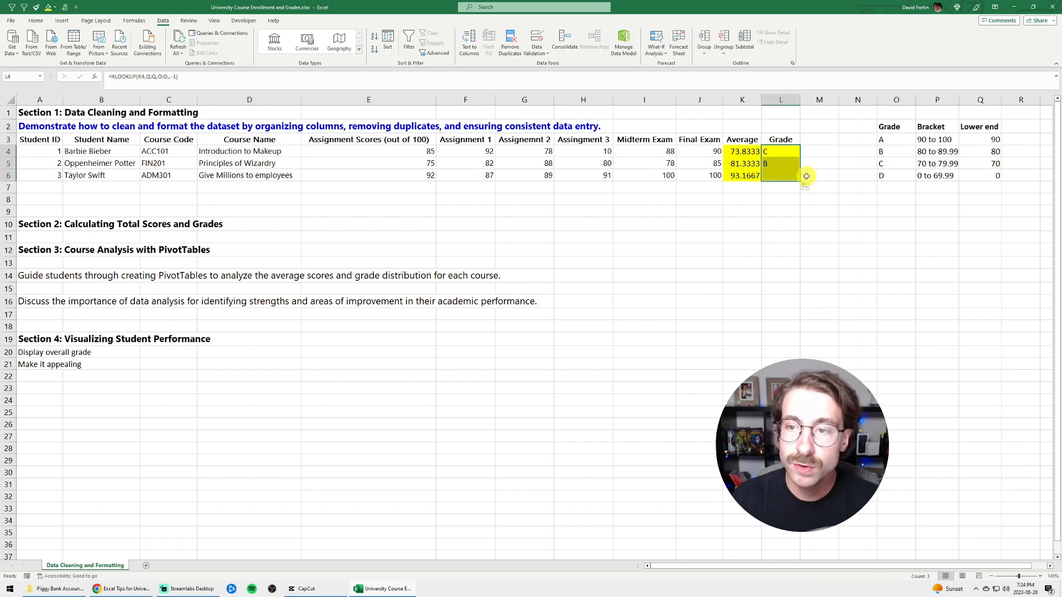
Compare the averages and grades in rows 5 and 6 with the B and A rows of the grade bracket table
{"action": "left_click", "coordinate": [787, 162]}
{"action": "key", "text": "shift+space"}
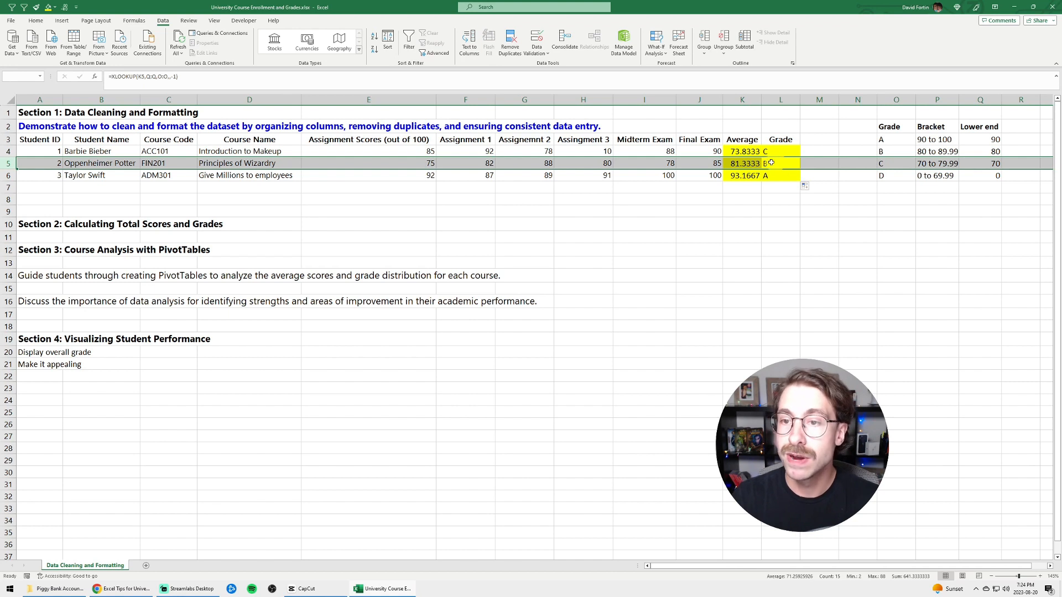
{"action": "left_click", "coordinate": [743, 163]}
{"action": "left_click", "coordinate": [879, 151]}
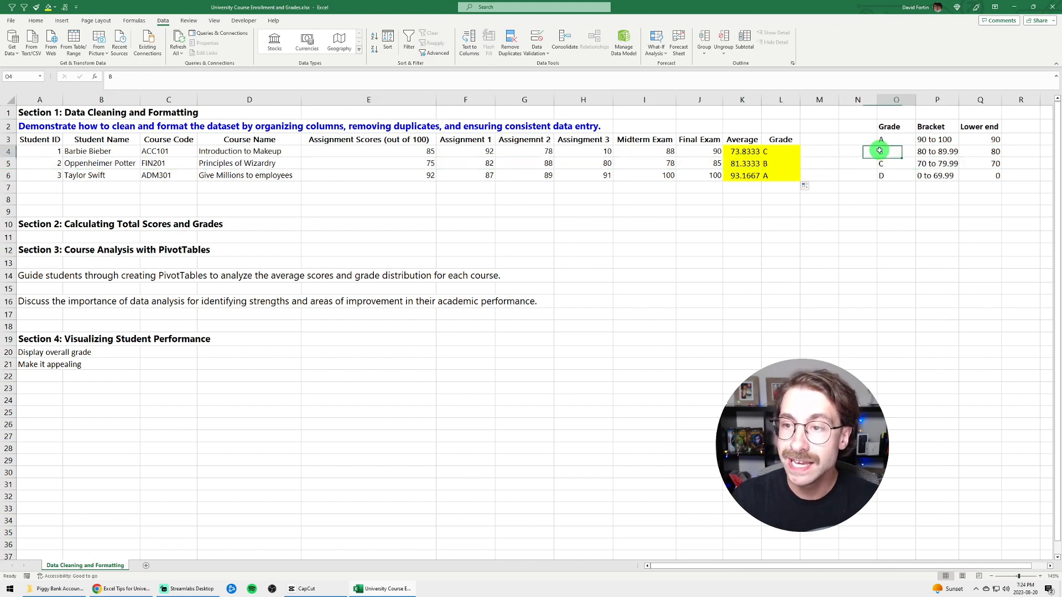
{"action": "left_click_drag", "start_coordinate": [879, 150], "coordinate": [983, 155]}
{"action": "left_click_drag", "start_coordinate": [749, 174], "coordinate": [792, 174]}
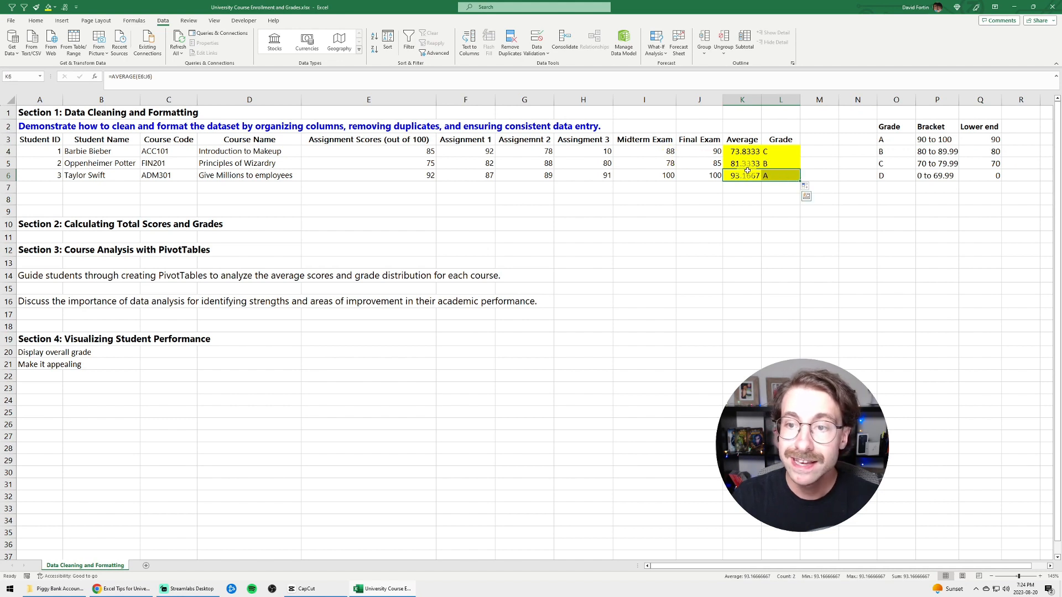
{"action": "left_click_drag", "start_coordinate": [880, 139], "coordinate": [994, 139]}
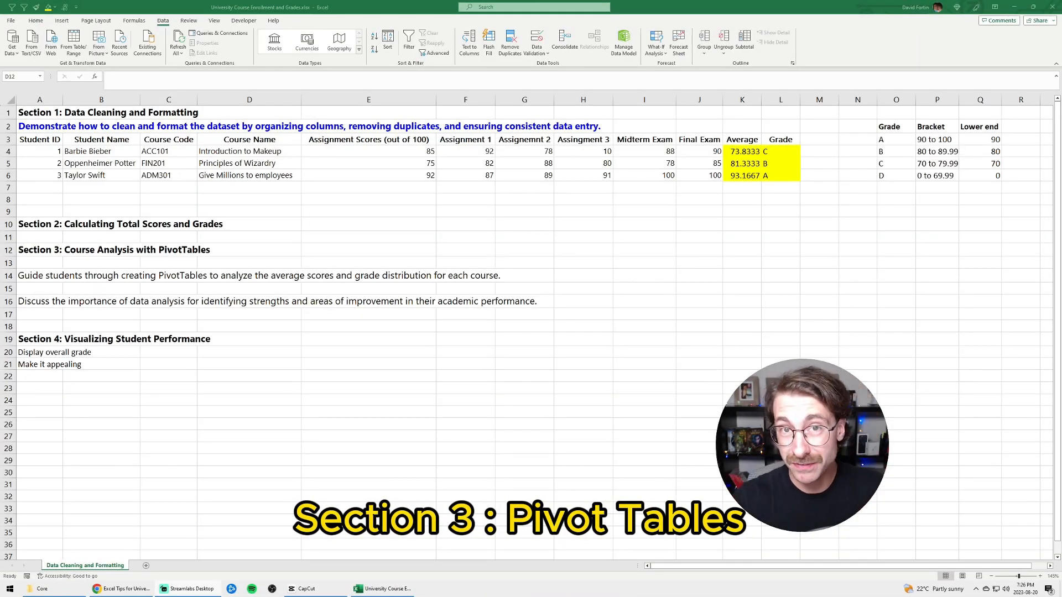
Create a PivotTable on a new worksheet from the student grades range A3:L6
{"action": "left_click_drag", "start_coordinate": [786, 176], "coordinate": [43, 139]}
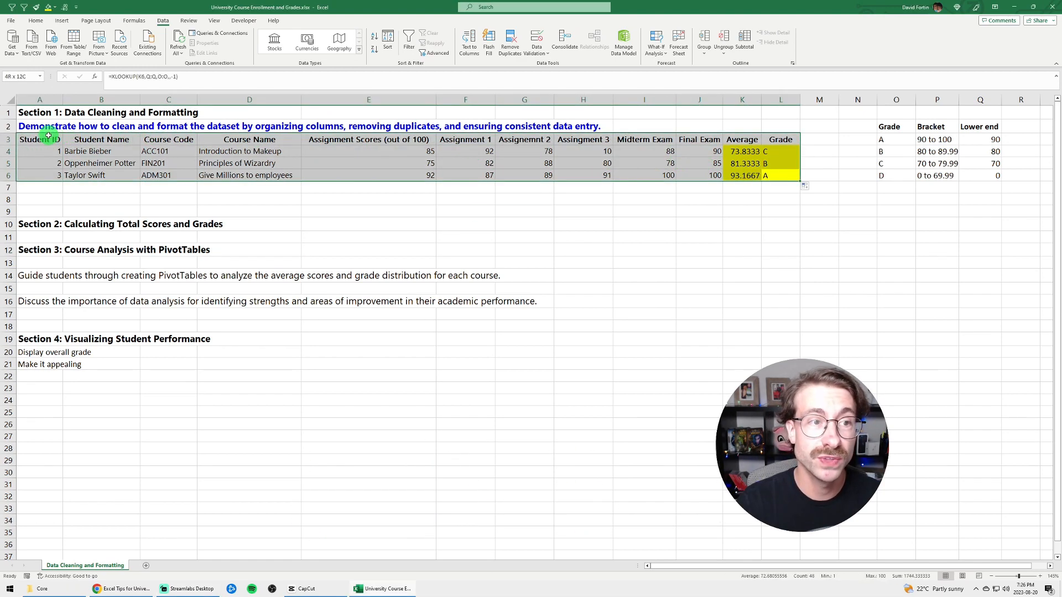
{"action": "left_click", "coordinate": [62, 21]}
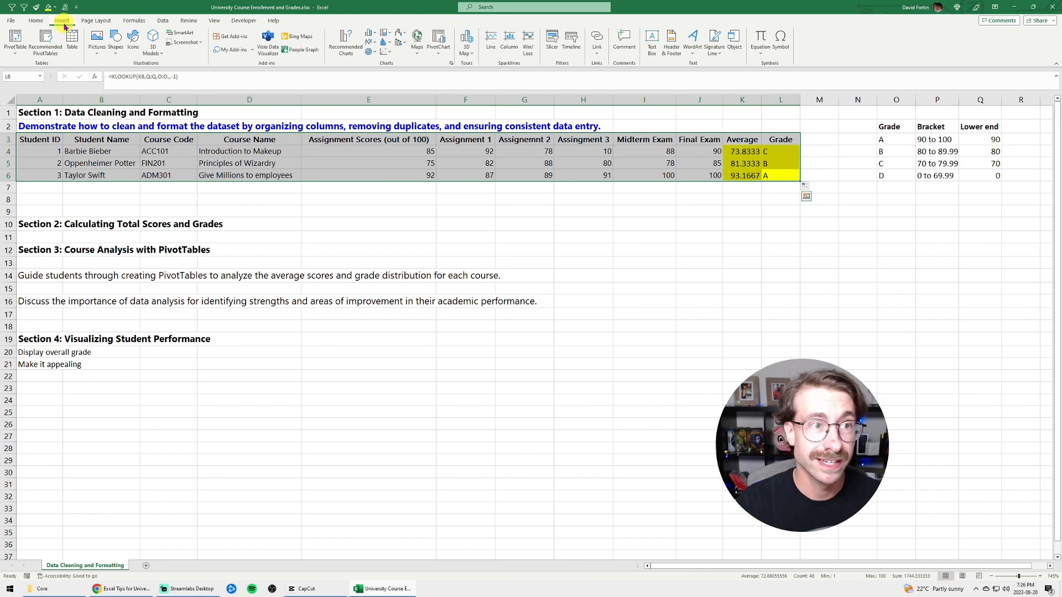
{"action": "left_click", "coordinate": [15, 40]}
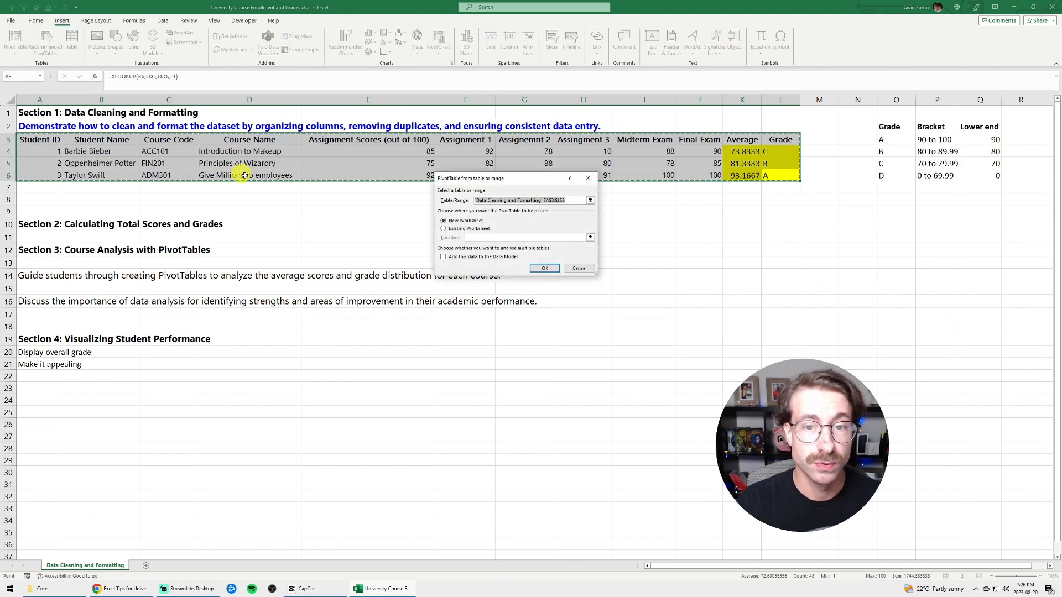
{"action": "key", "text": "Return"}
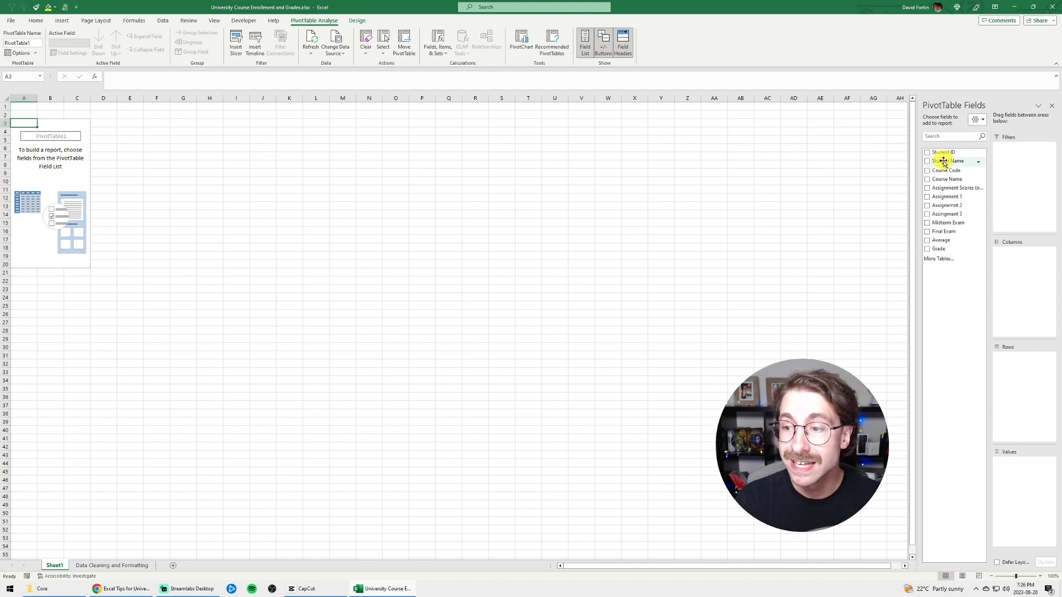
Add Student Name and Grade to the PivotTable rows, and the three assignments, Midterm Exam, Final Exam and Average to the values
{"action": "left_click_drag", "start_coordinate": [943, 162], "coordinate": [1034, 393]}
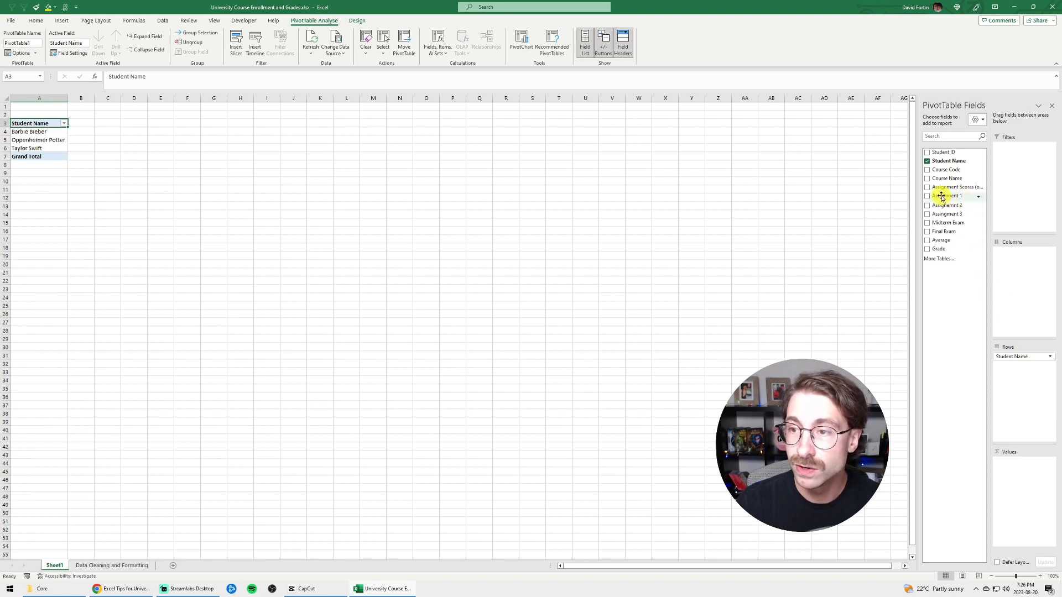
{"action": "left_click_drag", "start_coordinate": [957, 197], "coordinate": [987, 473]}
{"action": "left_click", "coordinate": [927, 205]}
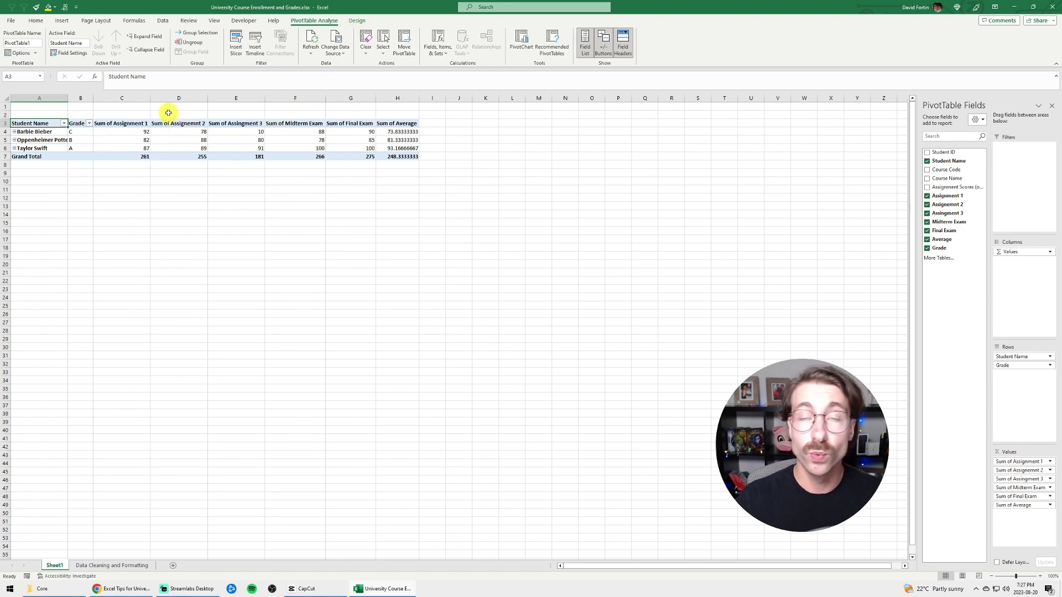
{"action": "left_click", "coordinate": [64, 123]}
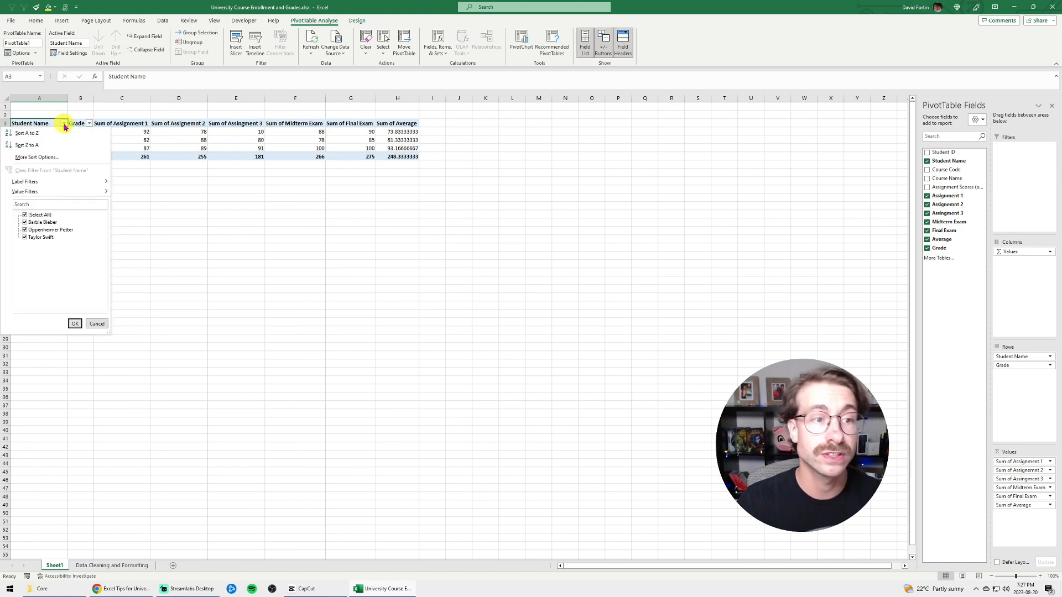
{"action": "left_click", "coordinate": [25, 215]}
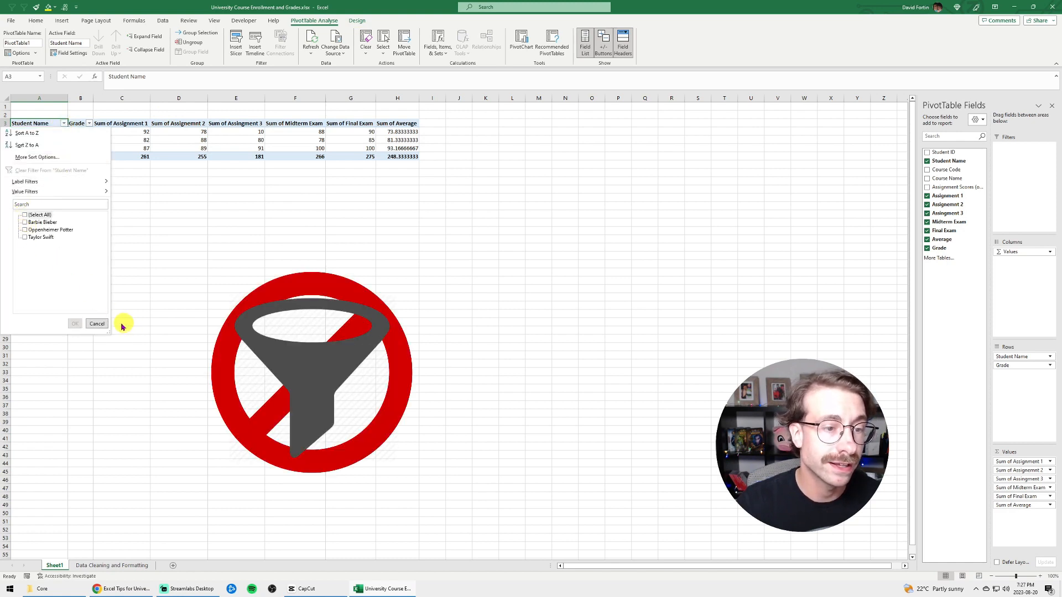
{"action": "left_click", "coordinate": [97, 324]}
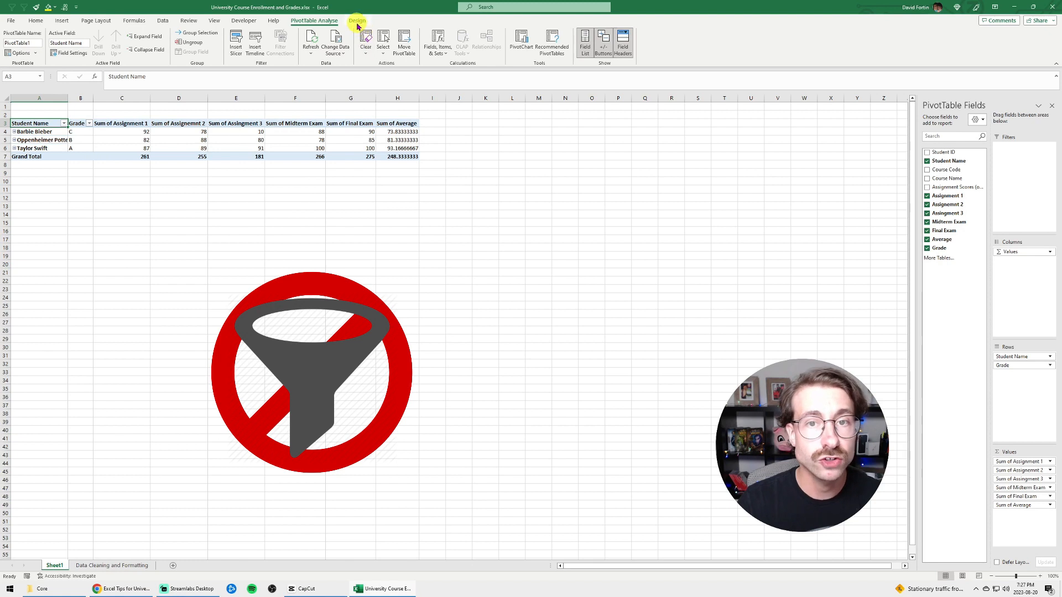
Insert a Student Name slicer for the PivotTable and place it beside the table, starting around column I
{"action": "left_click", "coordinate": [237, 42]}
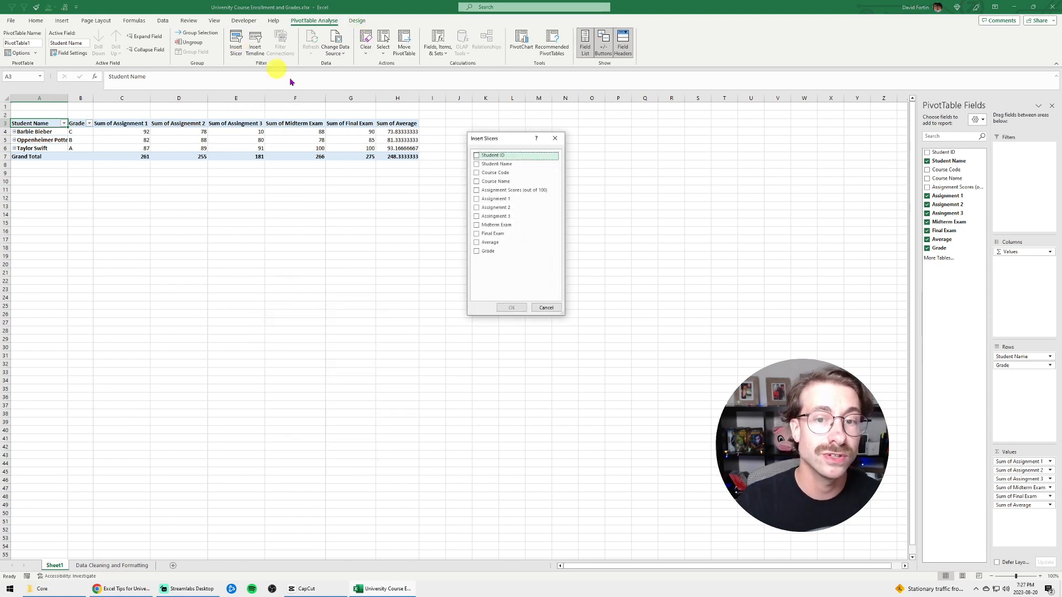
{"action": "left_click", "coordinate": [476, 164]}
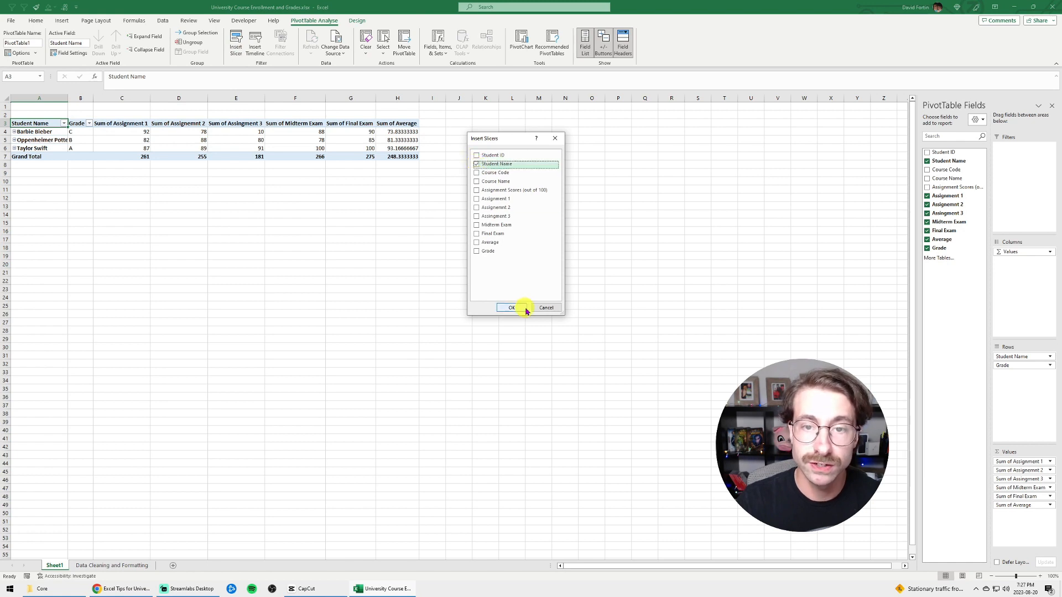
{"action": "left_click", "coordinate": [512, 308]}
{"action": "left_click_drag", "start_coordinate": [452, 283], "coordinate": [458, 117]}
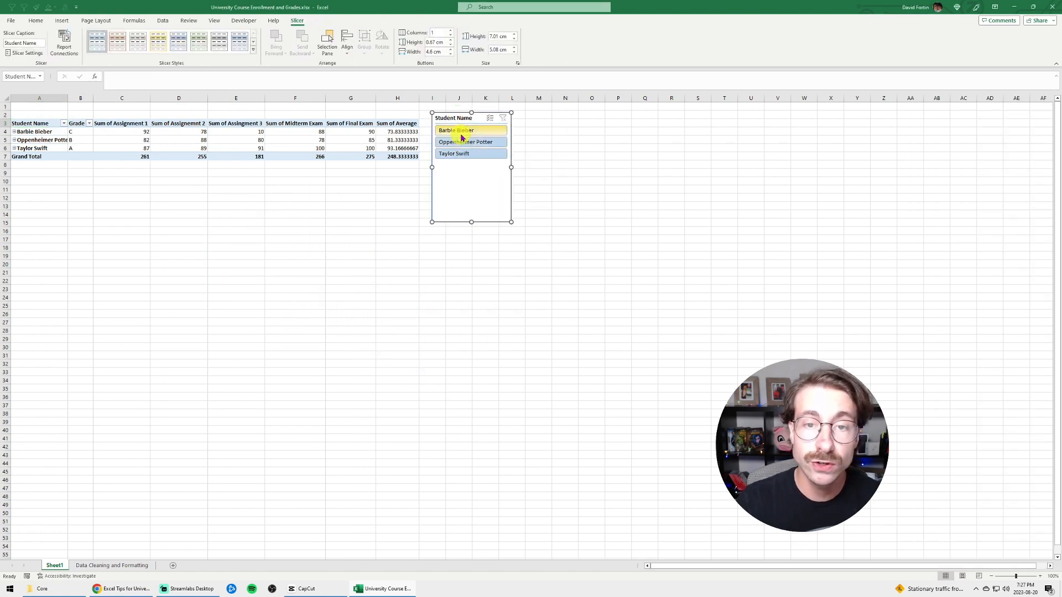
Filter the PivotTable by individual students with the Student Name slicer, and reselect all three students together
{"action": "left_click", "coordinate": [463, 133]}
{"action": "left_click", "coordinate": [462, 142]}
{"action": "left_click", "coordinate": [465, 154]}
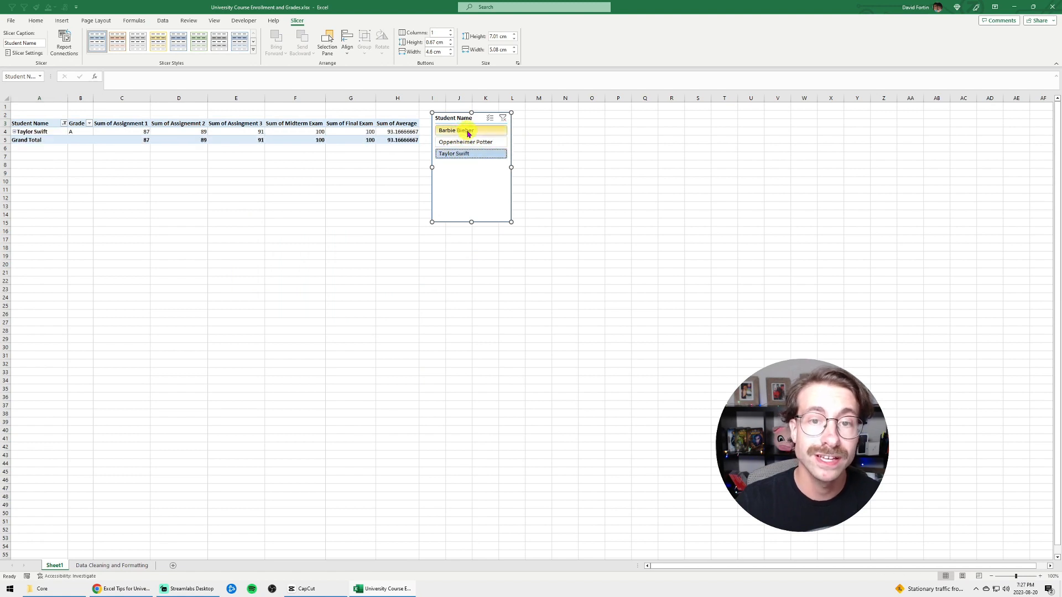
{"action": "left_click", "coordinate": [465, 131]}
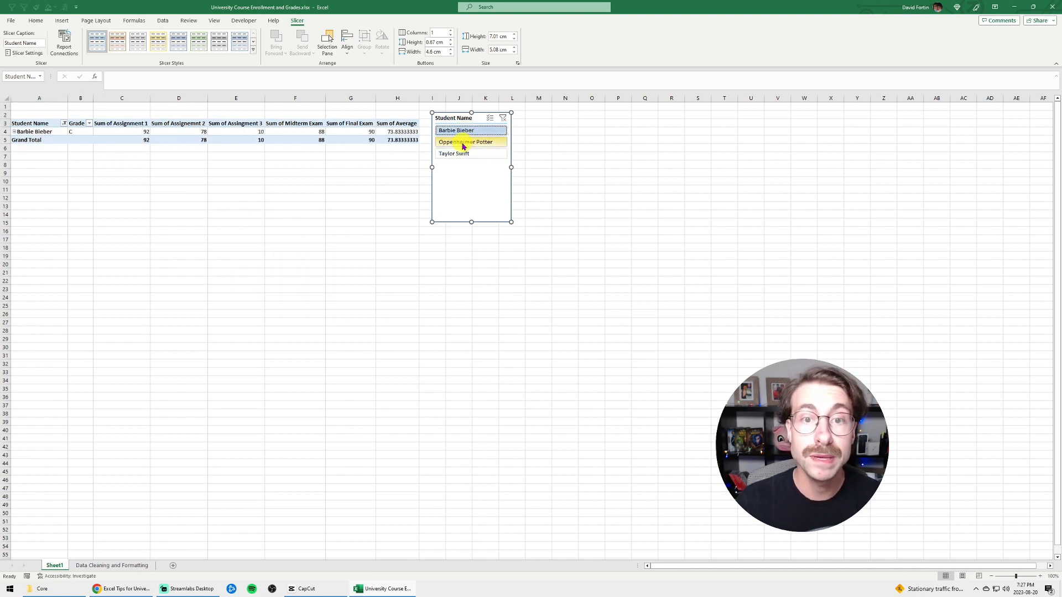
{"action": "left_click", "coordinate": [463, 143], "text": "ctrl"}
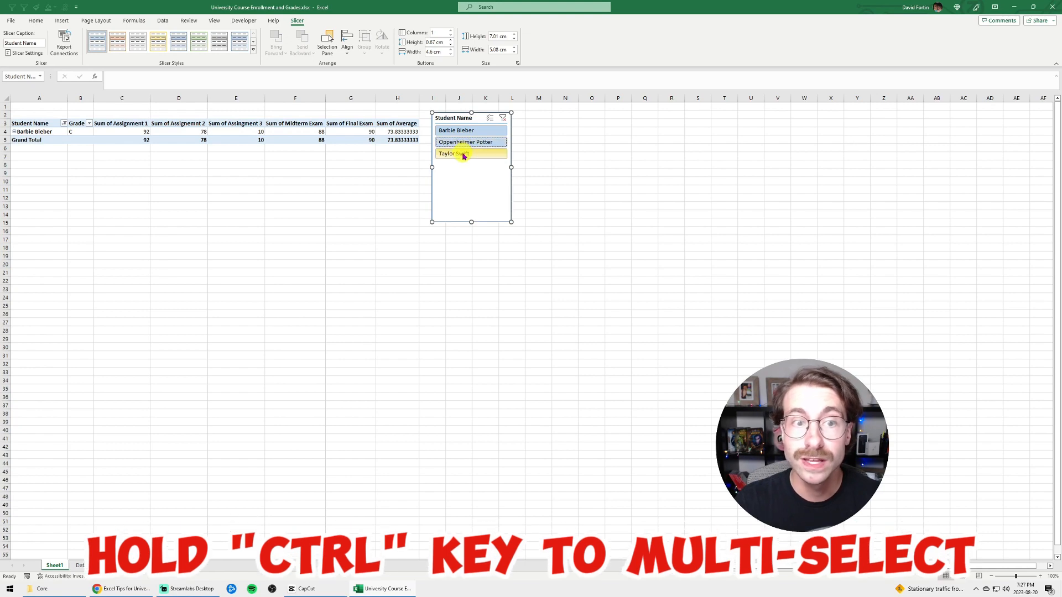
{"action": "left_click", "coordinate": [462, 155], "text": "ctrl"}
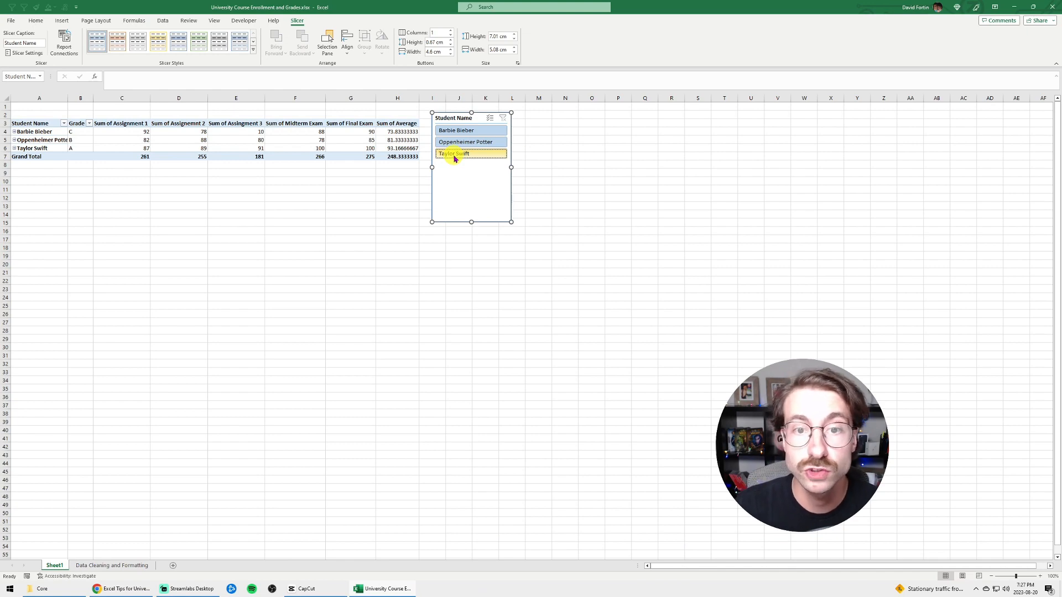
{"action": "left_click", "coordinate": [454, 158], "text": "ctrl"}
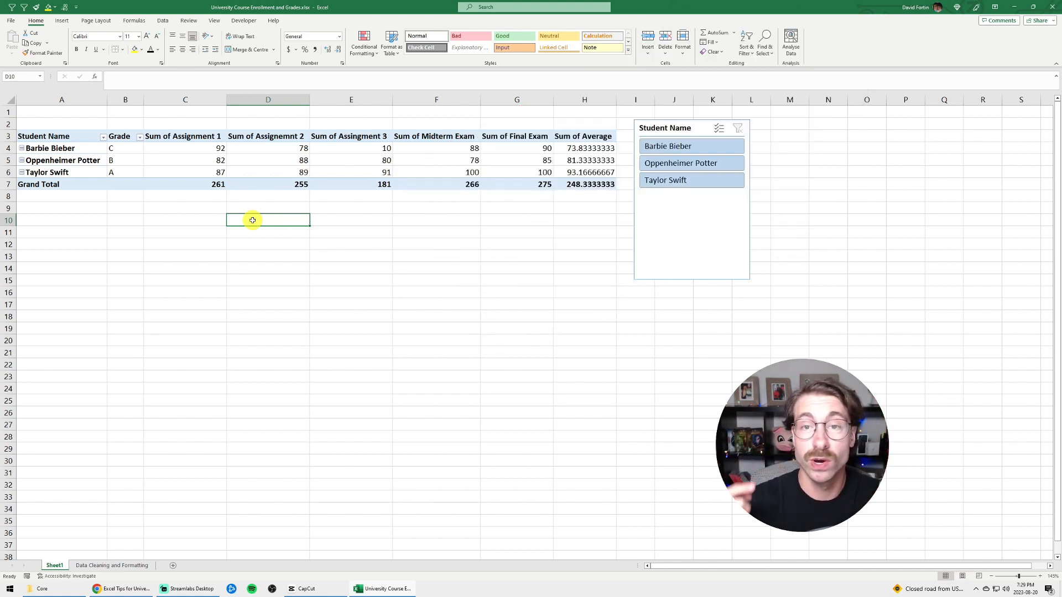
View the report layout options available for the PivotTable, such as compact, outline and tabular form
{"action": "left_click", "coordinate": [49, 136]}
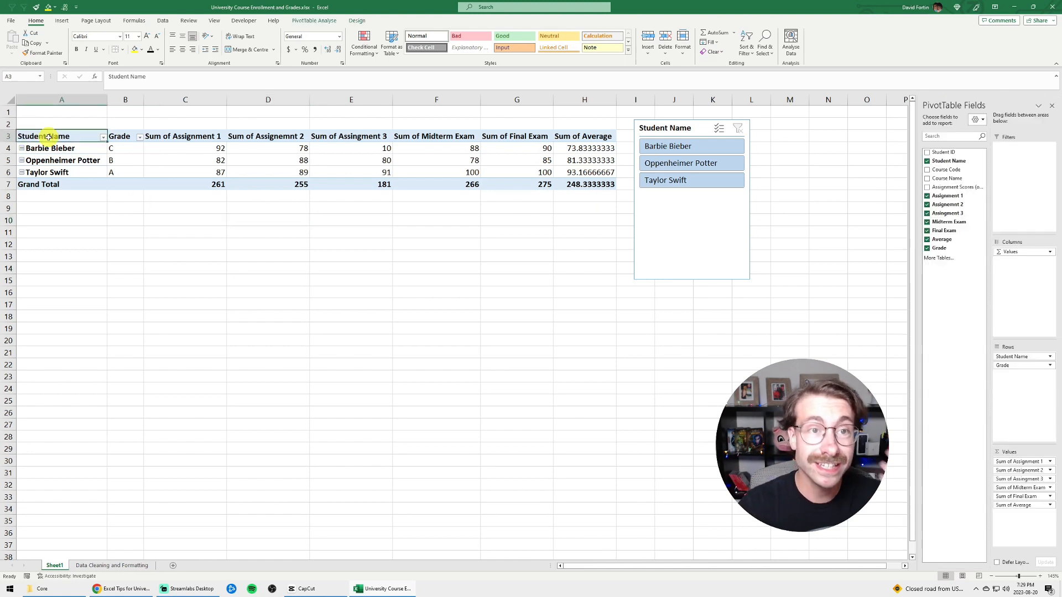
{"action": "left_click", "coordinate": [358, 22]}
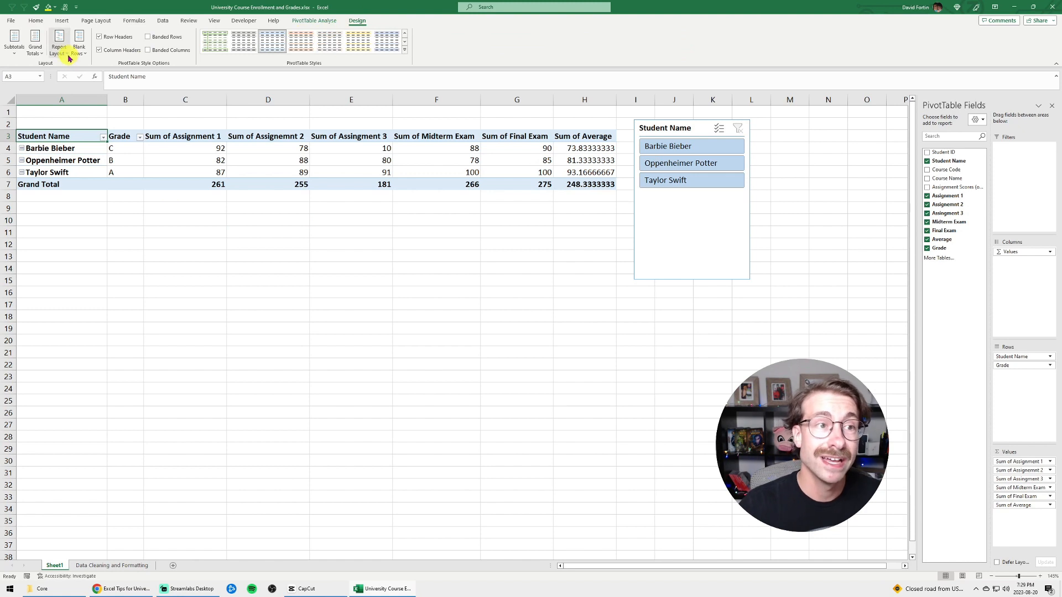
{"action": "left_click", "coordinate": [62, 52]}
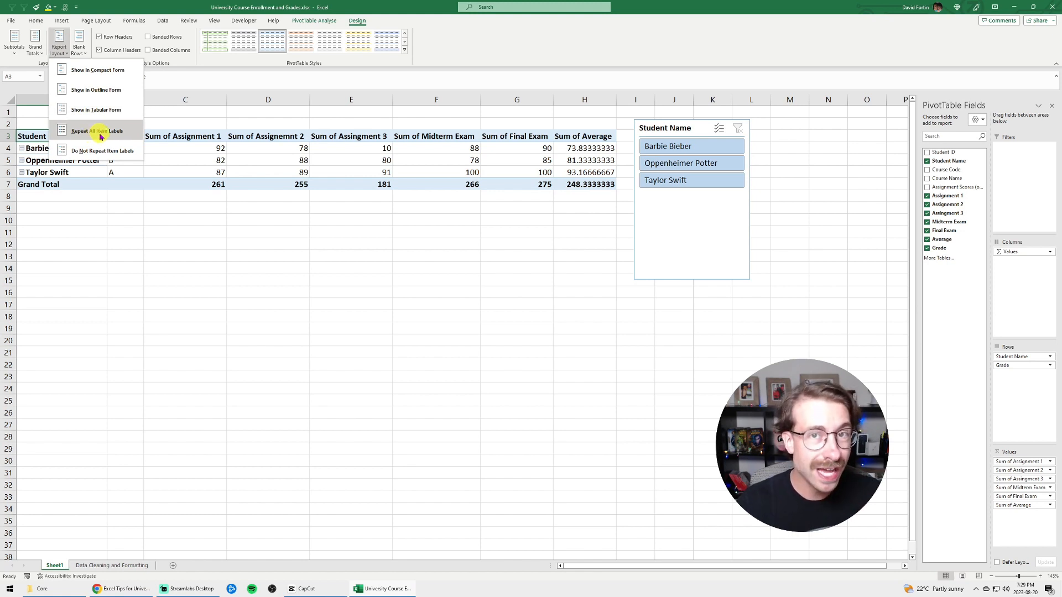
{"action": "left_click", "coordinate": [261, 261]}
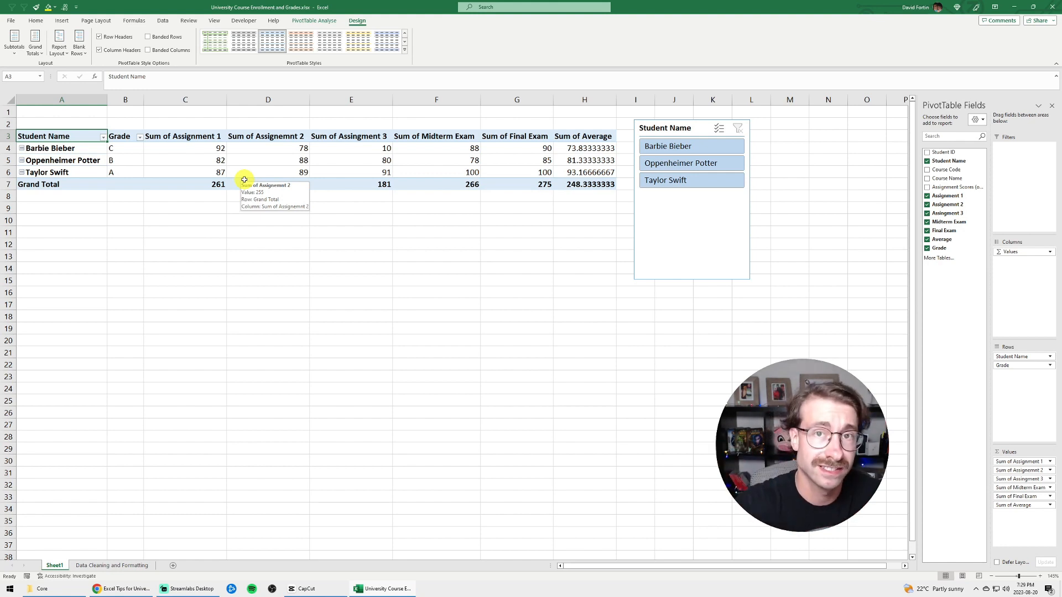
Remove the Student Name and Grade fields from the PivotTable rows
{"action": "left_click", "coordinate": [183, 160]}
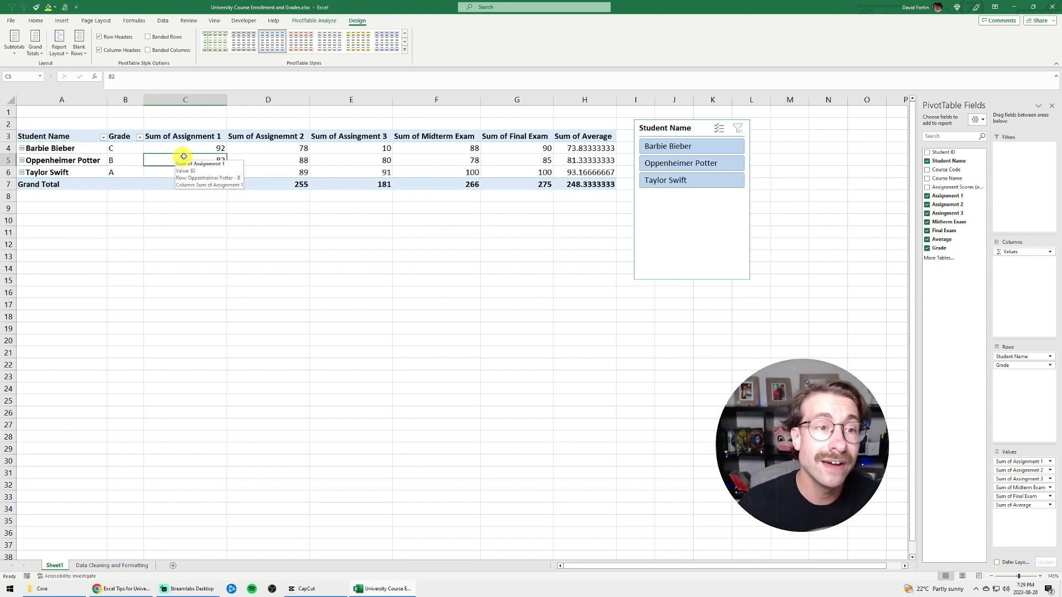
{"action": "left_click_drag", "start_coordinate": [1013, 357], "coordinate": [633, 324]}
{"action": "left_click_drag", "start_coordinate": [1018, 357], "coordinate": [617, 310]}
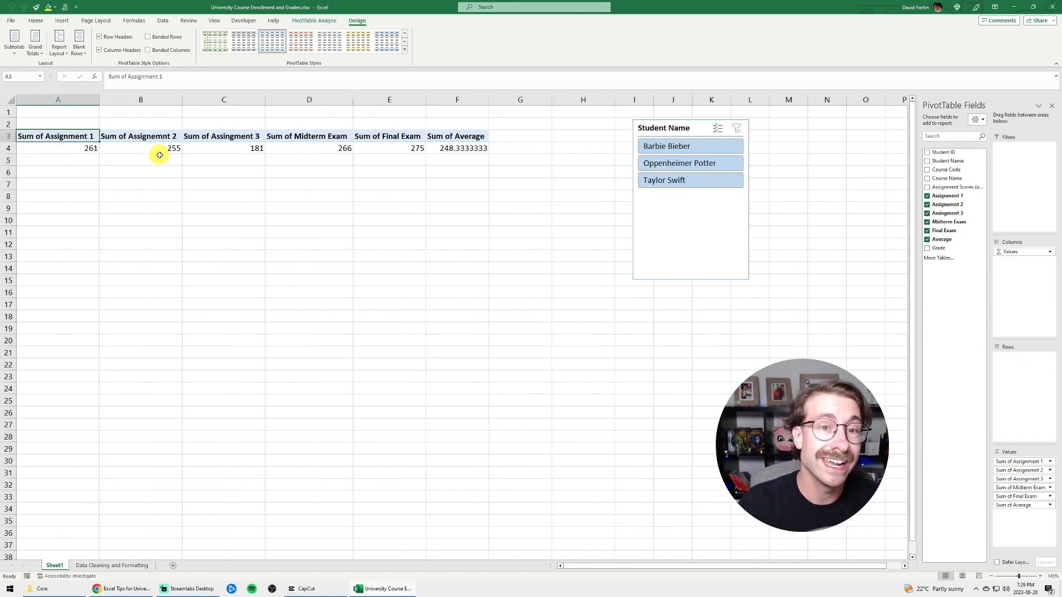
Change the Final Exam value field to summarise by Average instead of Sum
{"action": "left_click", "coordinate": [387, 150]}
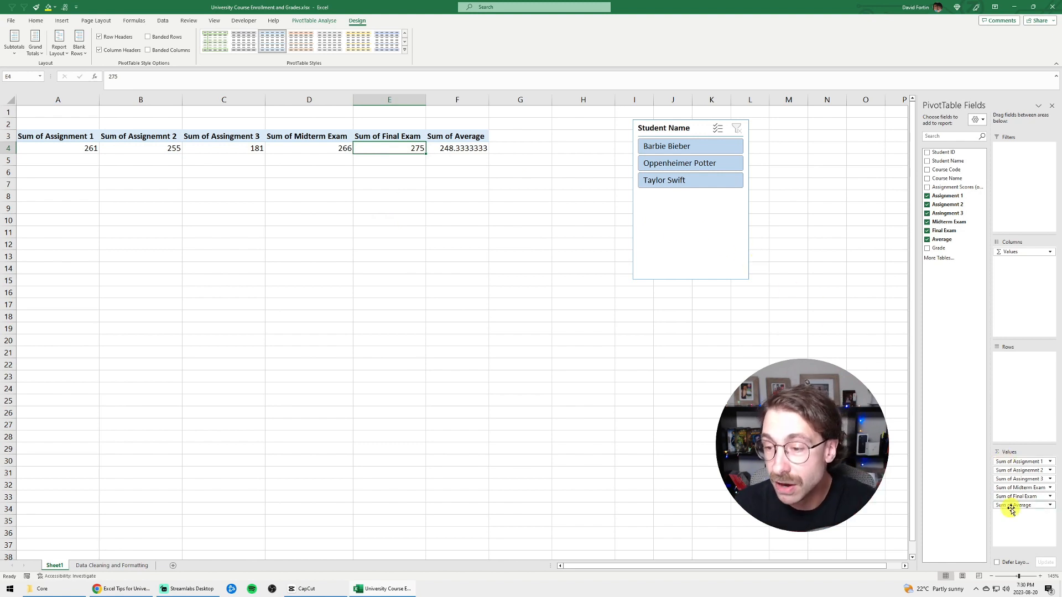
{"action": "left_click", "coordinate": [1051, 496]}
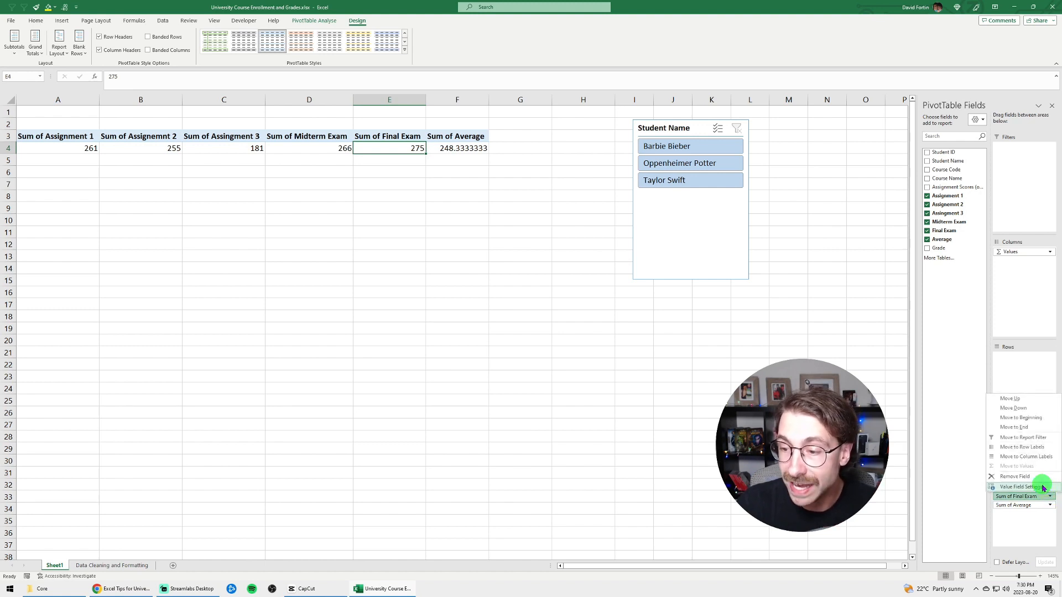
{"action": "left_click", "coordinate": [1043, 487]}
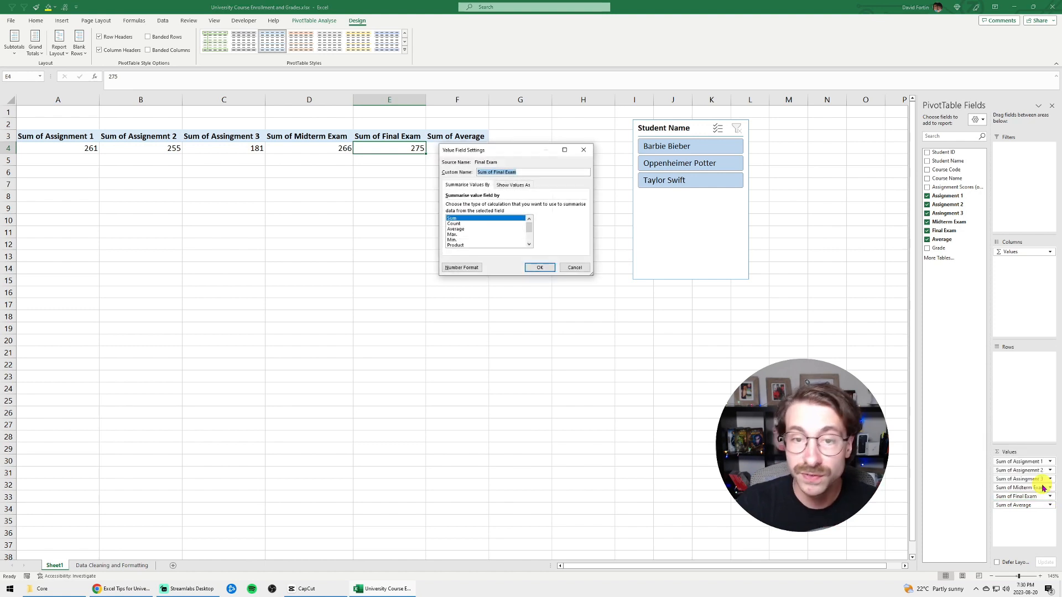
{"action": "left_click", "coordinate": [458, 229]}
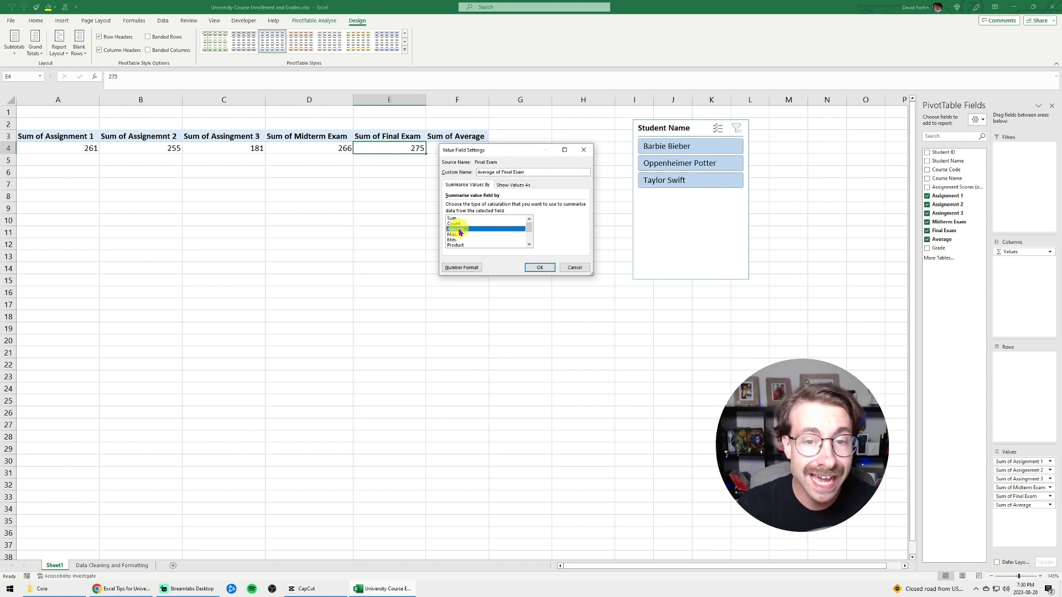
{"action": "left_click", "coordinate": [537, 268]}
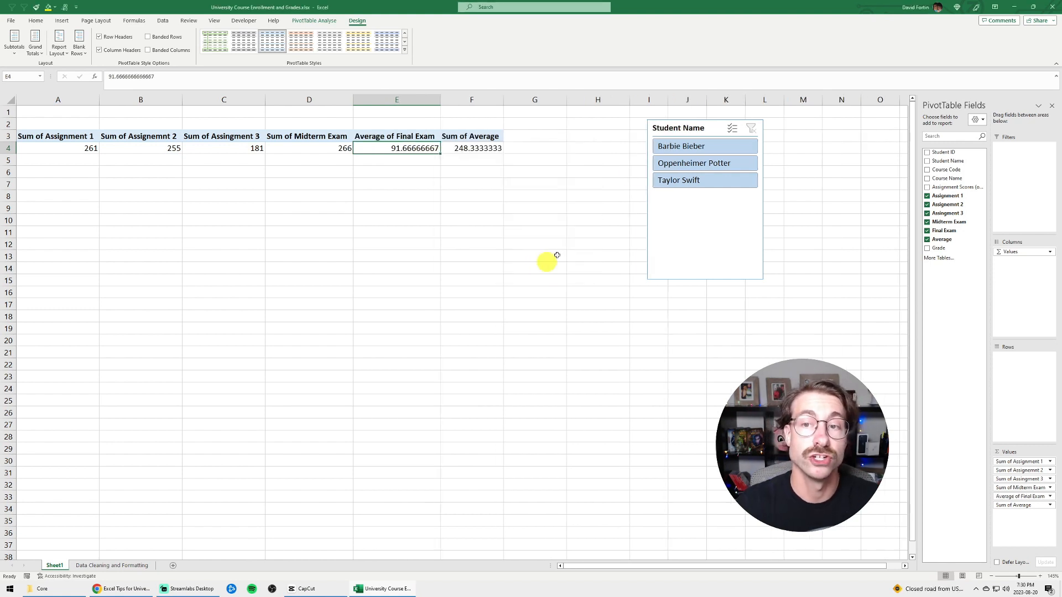
Move the Student Name slicer closer to the PivotTable's last column and try filtering by the first student
{"action": "left_click_drag", "start_coordinate": [709, 128], "coordinate": [590, 133]}
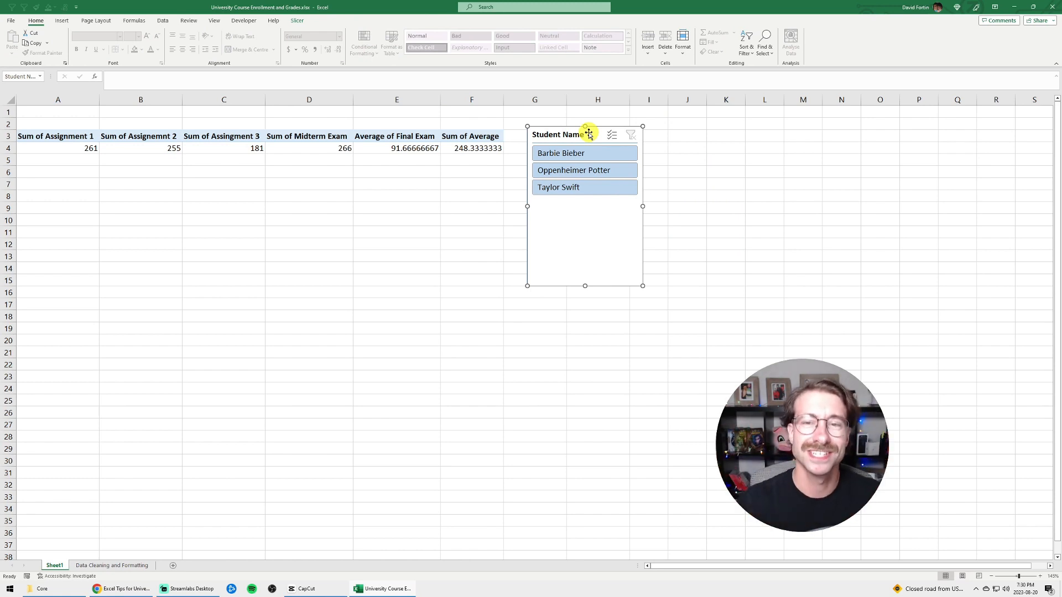
{"action": "left_click", "coordinate": [573, 153]}
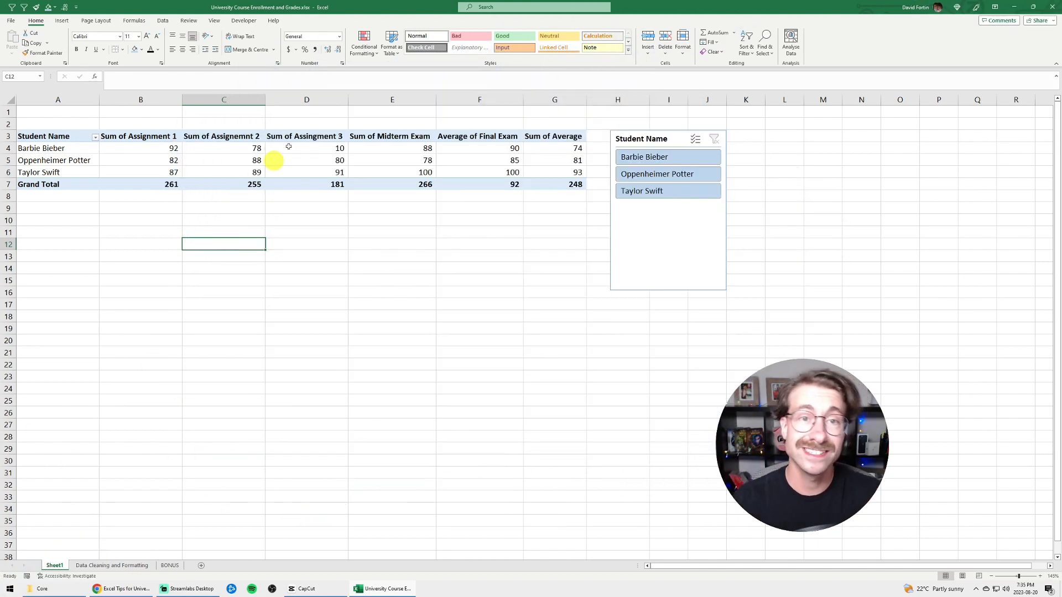
{"action": "left_click_drag", "start_coordinate": [562, 172], "coordinate": [231, 148]}
Insert a Clustered Column PivotChart from the PivotTable and place it directly below the table, around columns B to D
{"action": "left_click", "coordinate": [78, 136]}
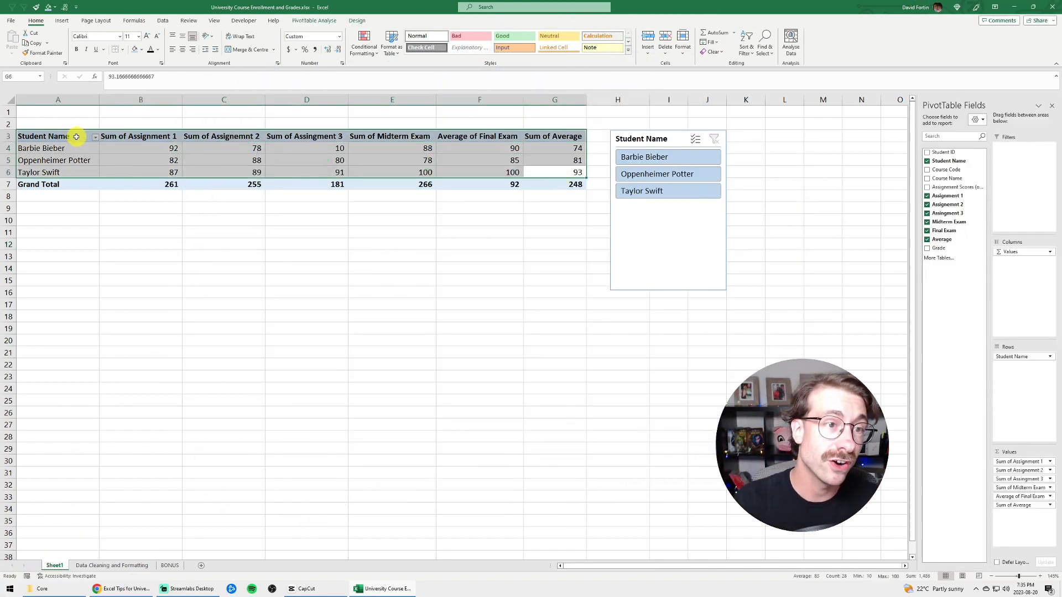
{"action": "left_click", "coordinate": [325, 24]}
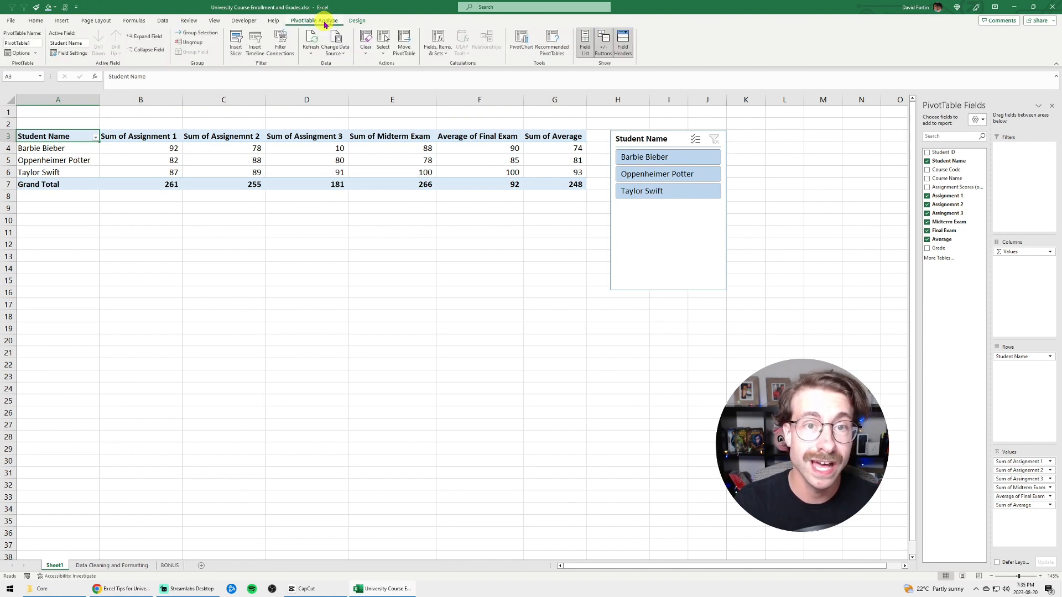
{"action": "left_click", "coordinate": [522, 42]}
{"action": "left_click_drag", "start_coordinate": [545, 177], "coordinate": [377, 180]}
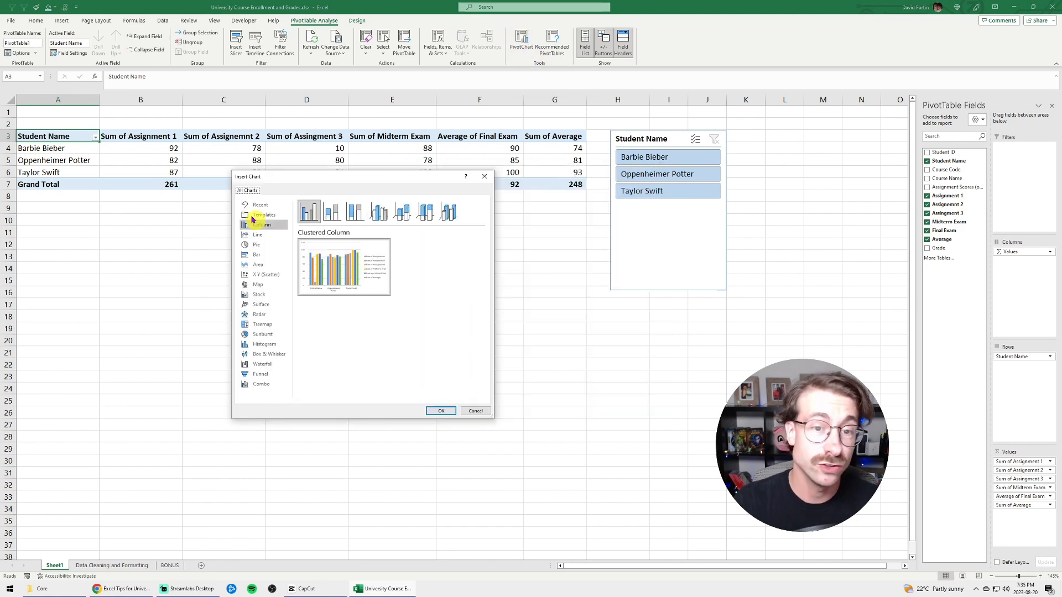
{"action": "left_click", "coordinate": [441, 411]}
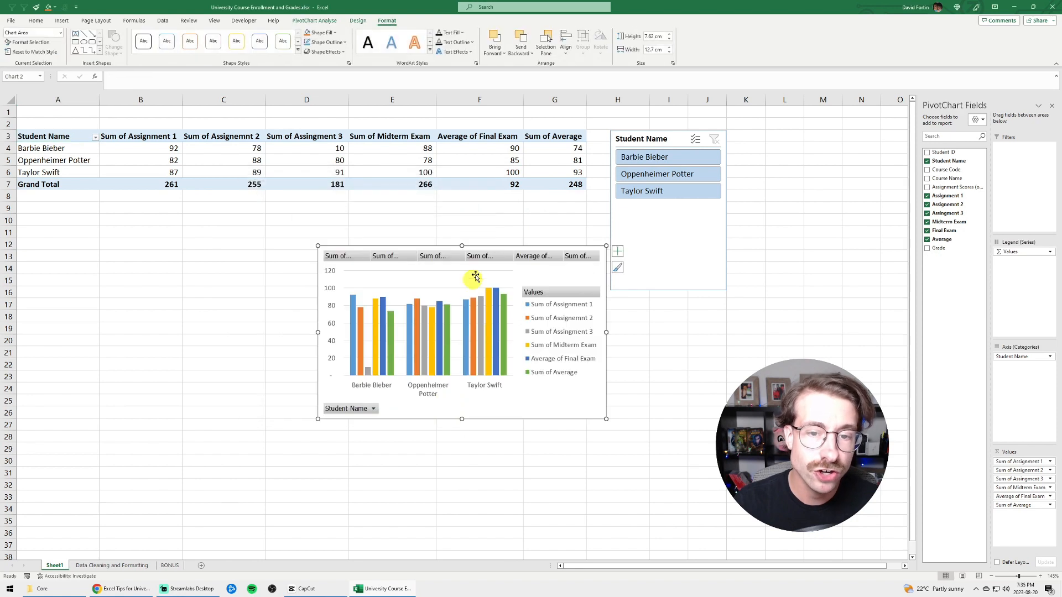
{"action": "left_click_drag", "start_coordinate": [505, 247], "coordinate": [283, 216]}
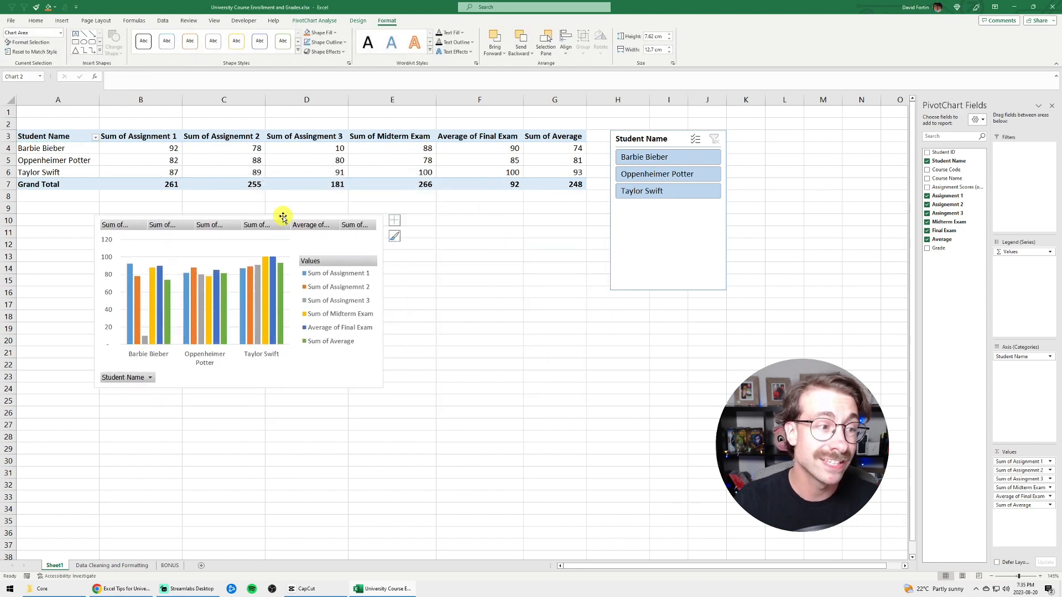
Enlarge the PivotChart to about 11.2 cm high by 18.8 cm wide, and filter the slicer to the first two students
{"action": "left_click_drag", "start_coordinate": [382, 386], "coordinate": [516, 469]}
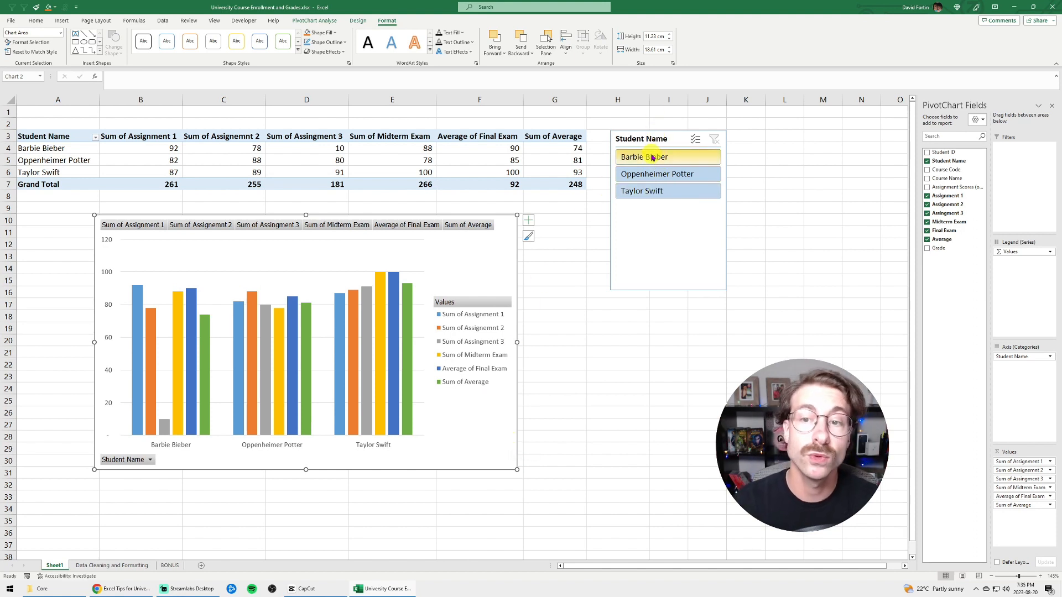
{"action": "left_click", "coordinate": [684, 158]}
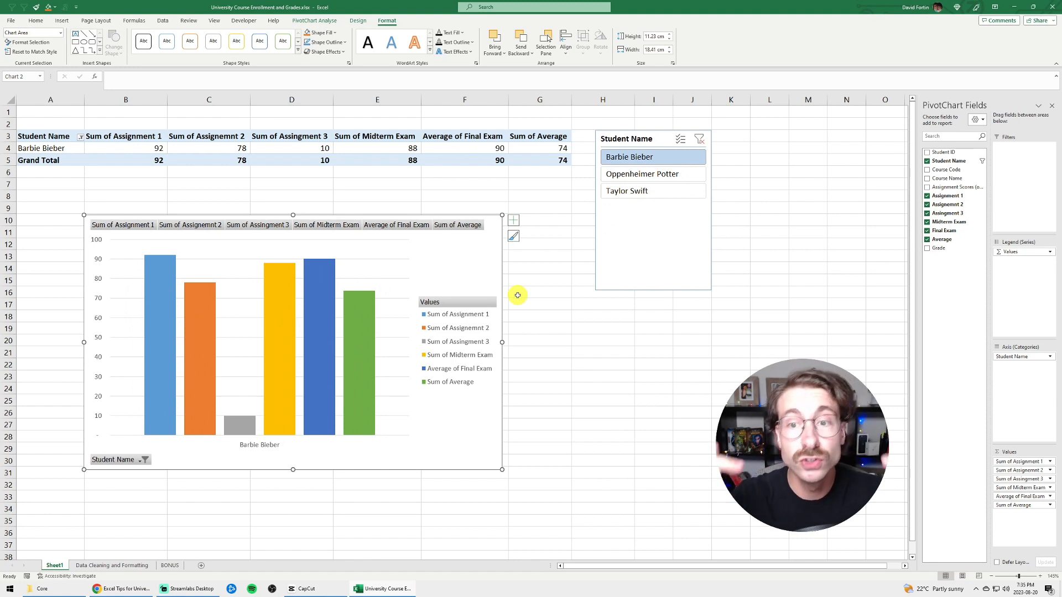
{"action": "left_click", "coordinate": [654, 174], "text": "ctrl"}
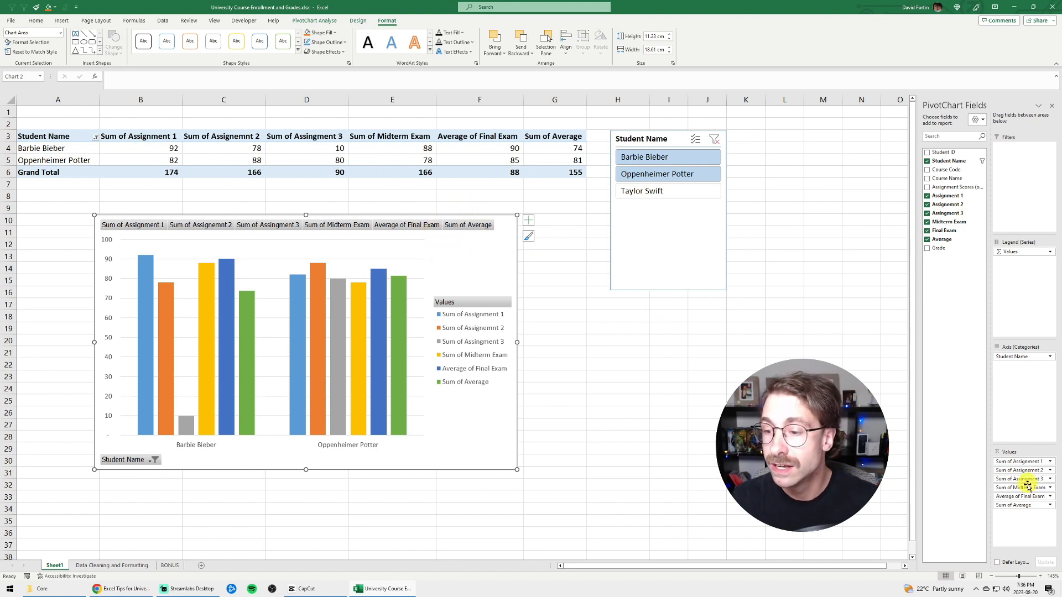
Remove the Midterm Exam, Final Exam and Average fields from the PivotChart values, and change the chart type to Stacked Column
{"action": "mouse_move", "coordinate": [1022, 496]}
{"action": "left_mouse_down"}
{"action": "mouse_move", "coordinate": [971, 481]}
{"action": "mouse_move", "coordinate": [1026, 488]}
{"action": "mouse_move", "coordinate": [717, 416]}
{"action": "left_mouse_up"}
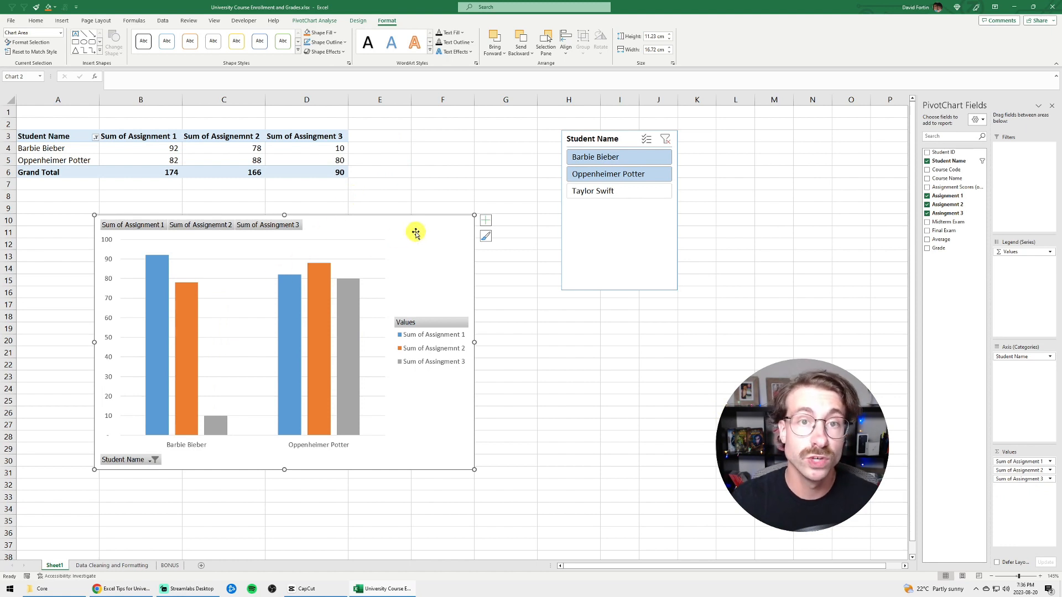
{"action": "left_click", "coordinate": [359, 21]}
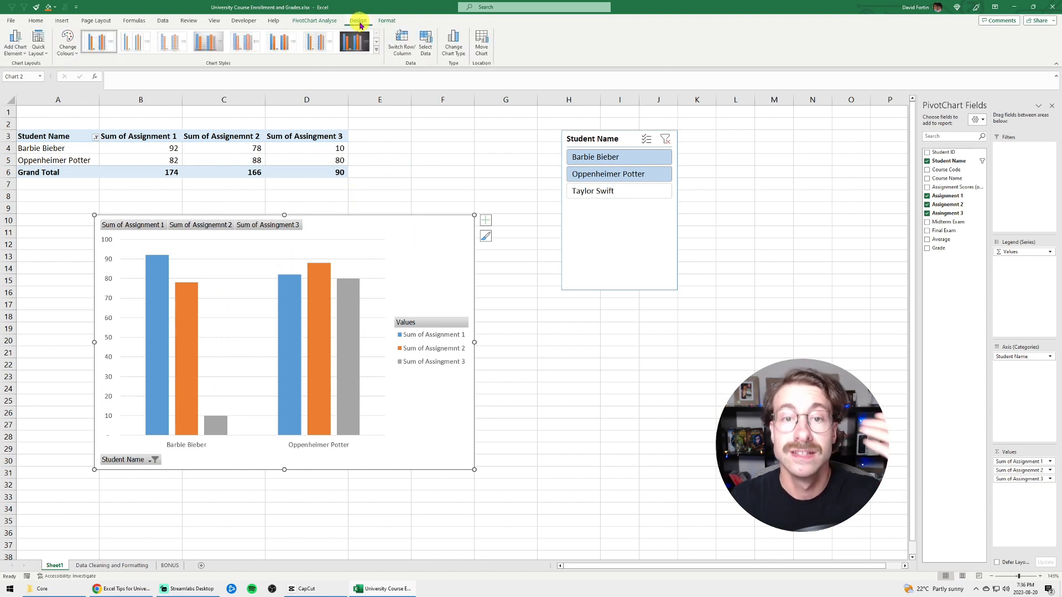
{"action": "left_click", "coordinate": [455, 53]}
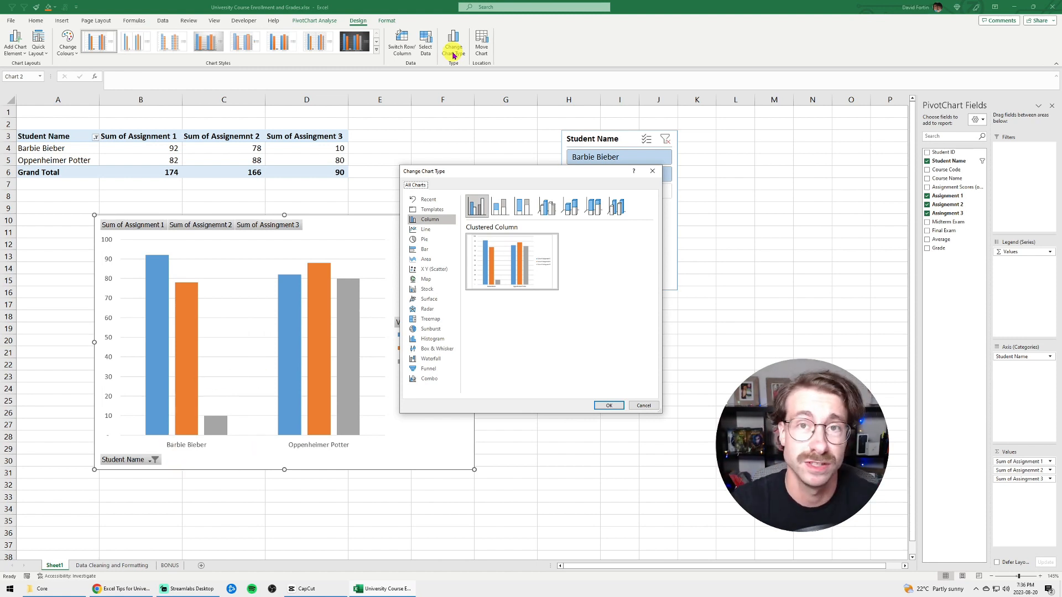
{"action": "left_click", "coordinate": [501, 206]}
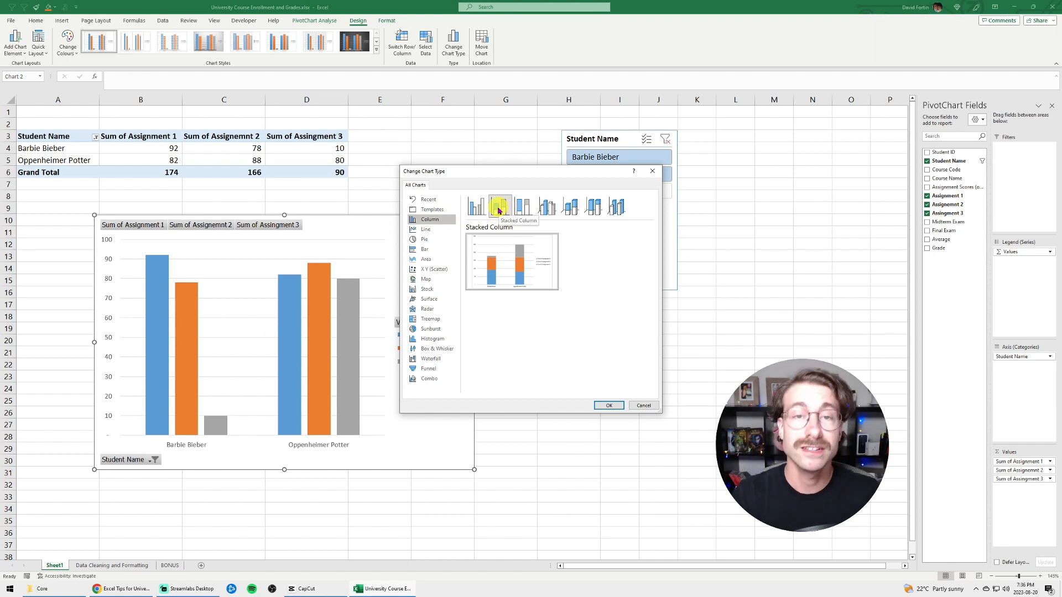
{"action": "left_click", "coordinate": [606, 407]}
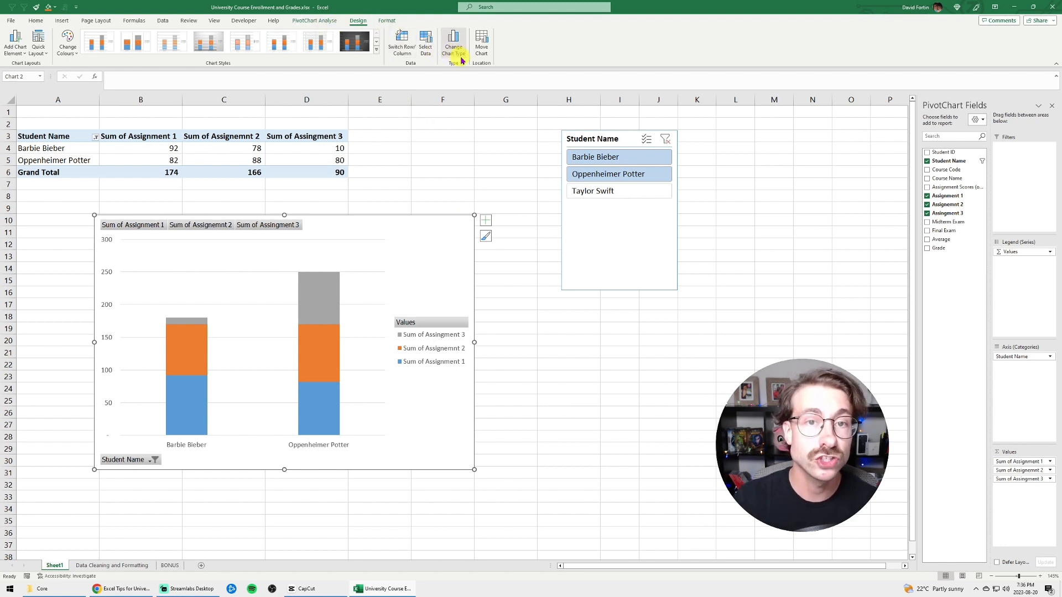
Add axis titles and a chart title to the PivotChart, and open the quick layout options
{"action": "left_click", "coordinate": [485, 221]}
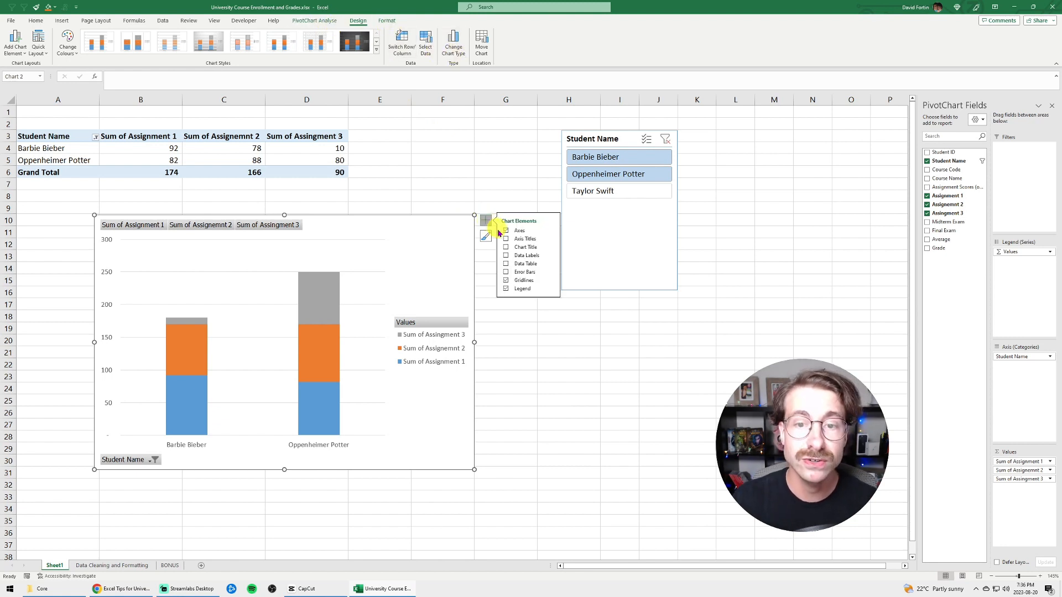
{"action": "left_click", "coordinate": [506, 238]}
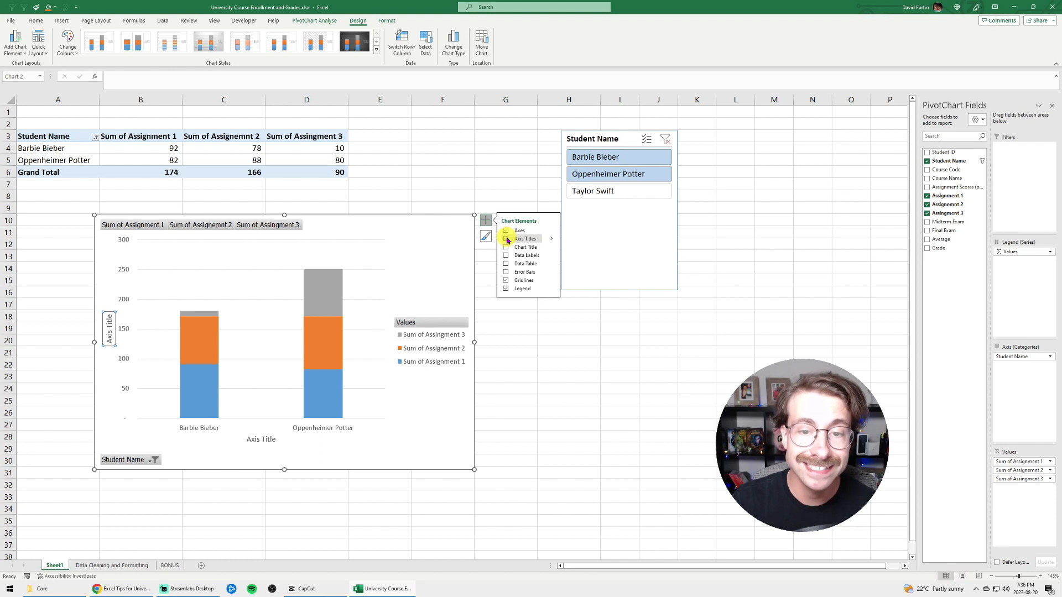
{"action": "left_click", "coordinate": [505, 247]}
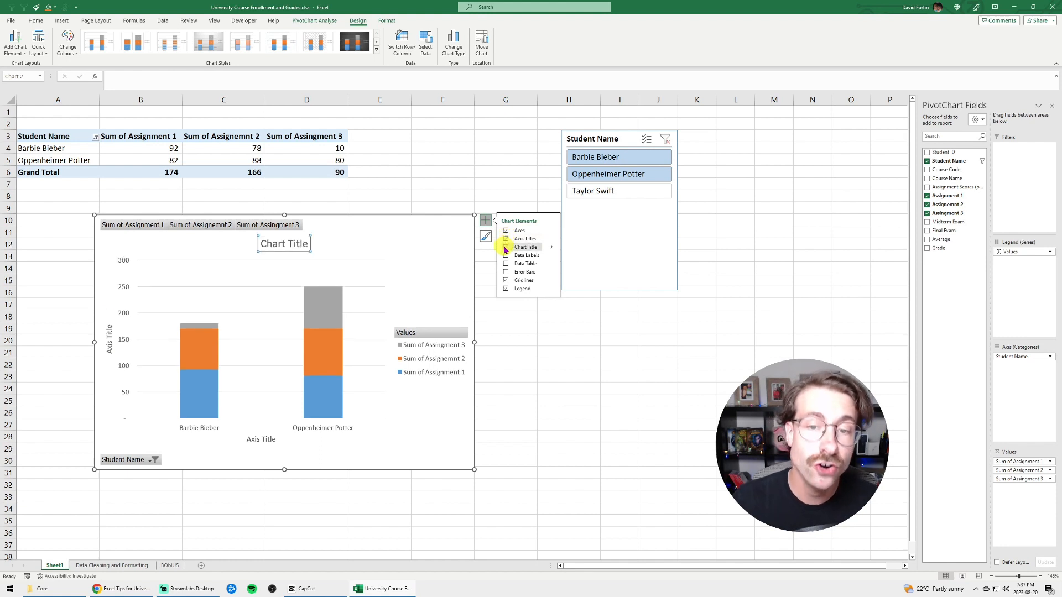
{"action": "left_click", "coordinate": [38, 54]}
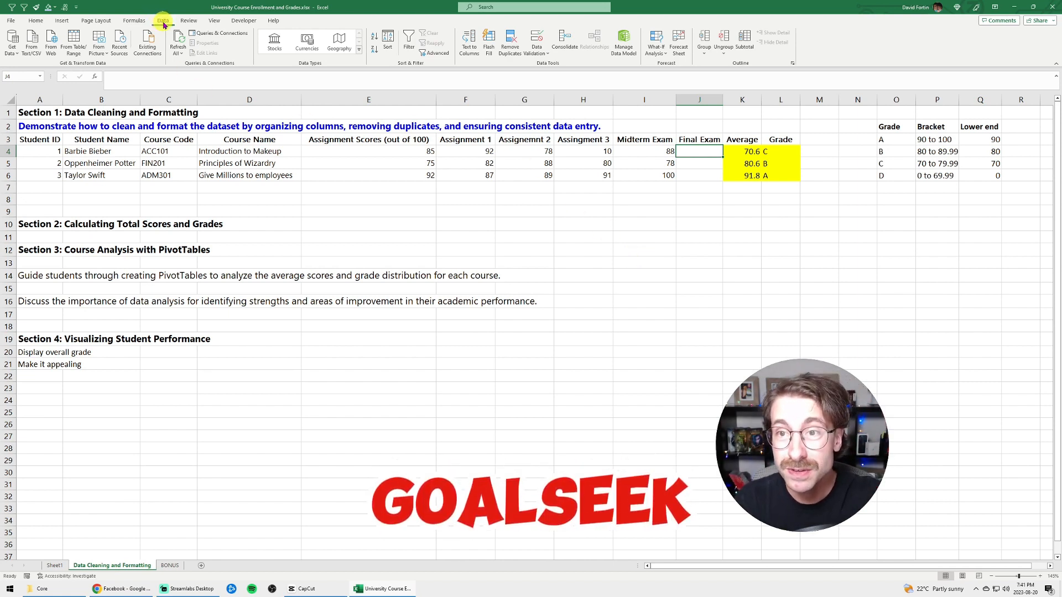
On the Data Cleaning and Formatting sheet, use Goal Seek to set average cell K4 to 80 by changing Final Exam cell J4
{"action": "left_click", "coordinate": [658, 54]}
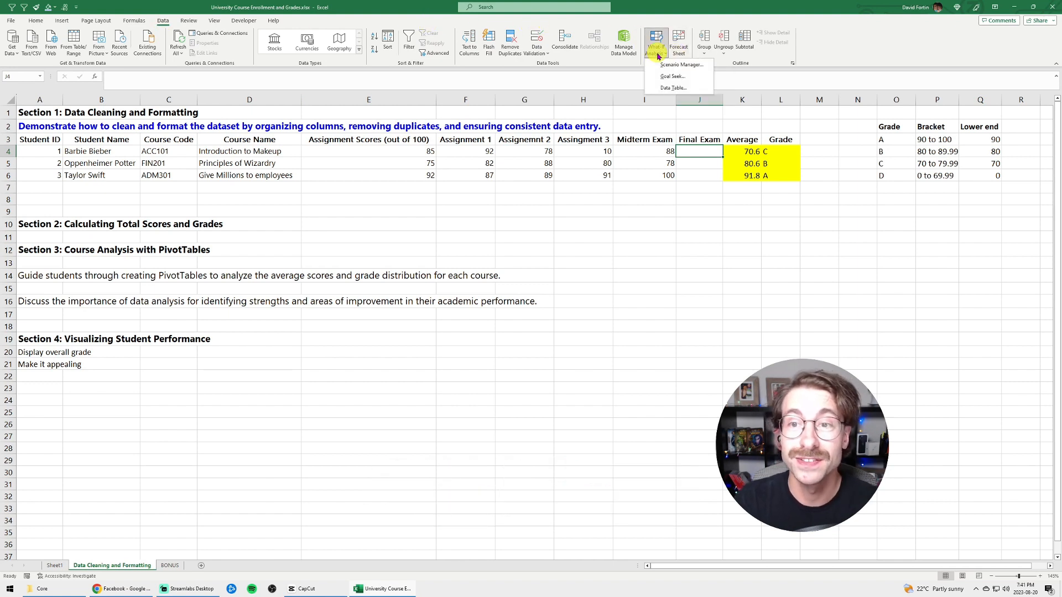
{"action": "left_click", "coordinate": [664, 82]}
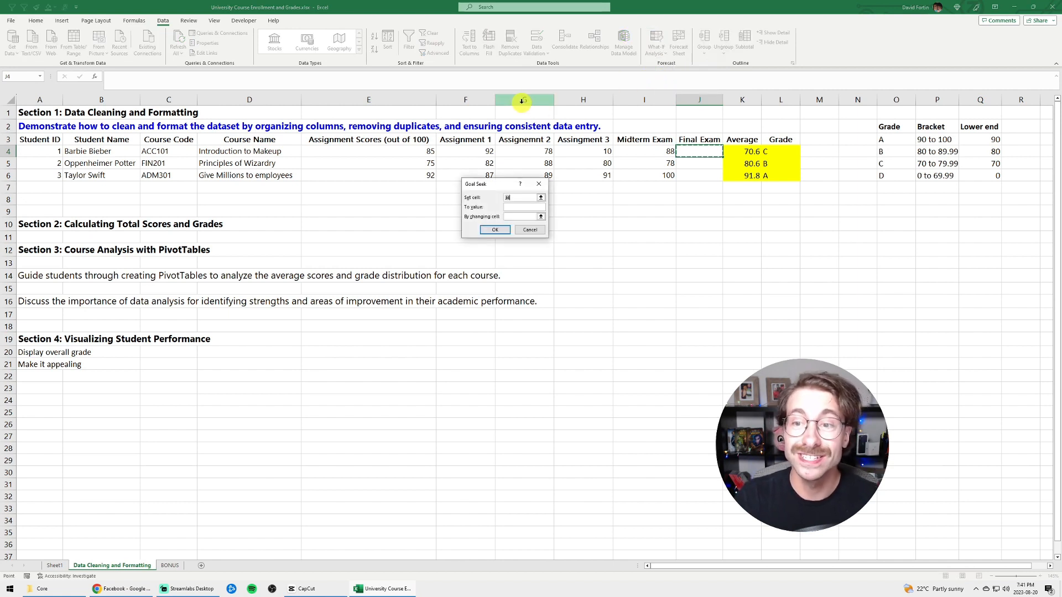
{"action": "left_click", "coordinate": [749, 153]}
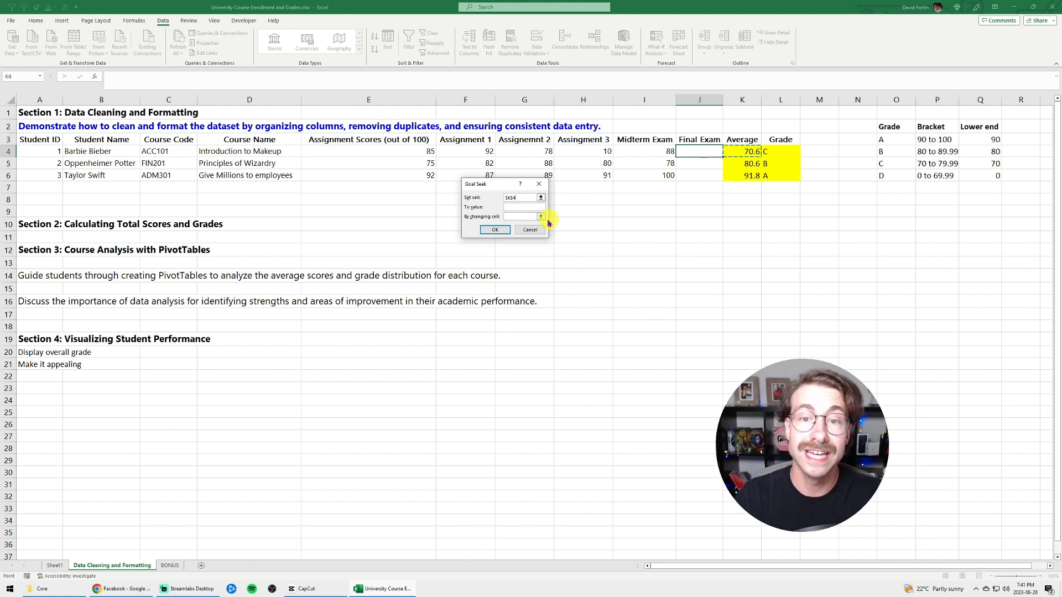
{"action": "left_click", "coordinate": [512, 207]}
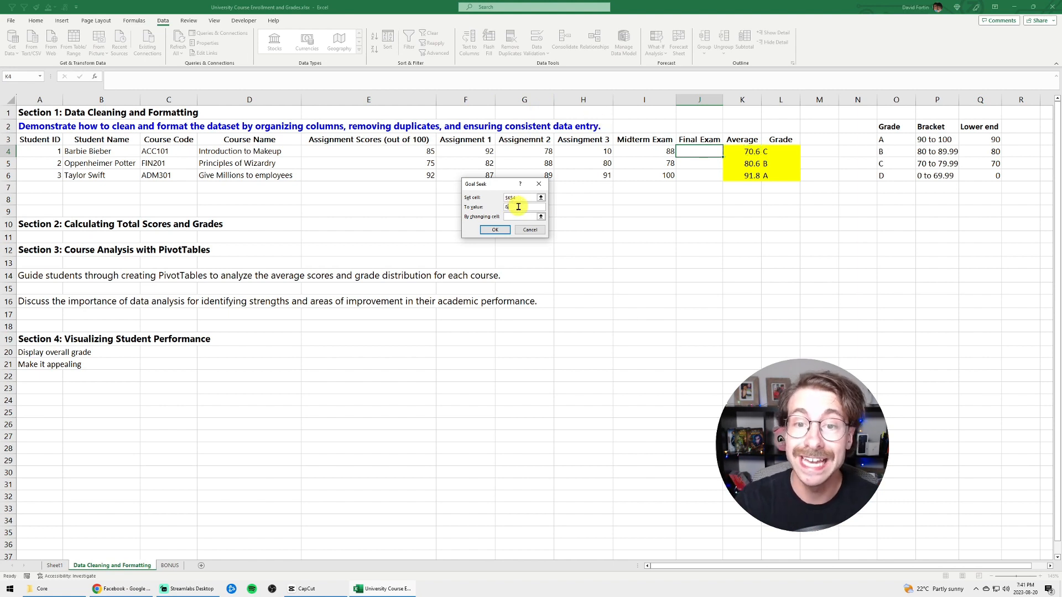
{"action": "left_click", "coordinate": [524, 216]}
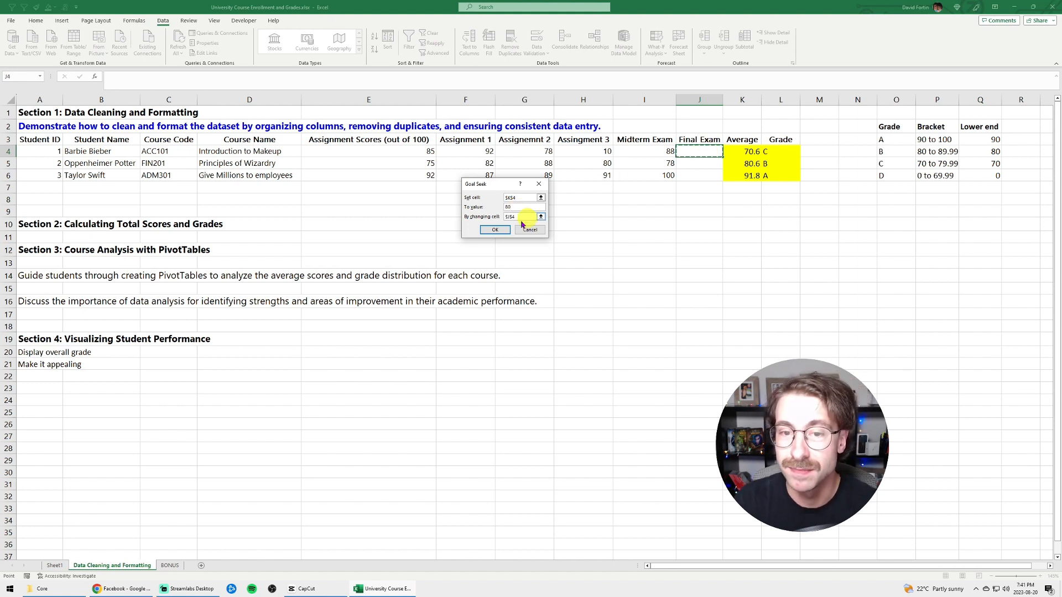
{"action": "left_click", "coordinate": [496, 230]}
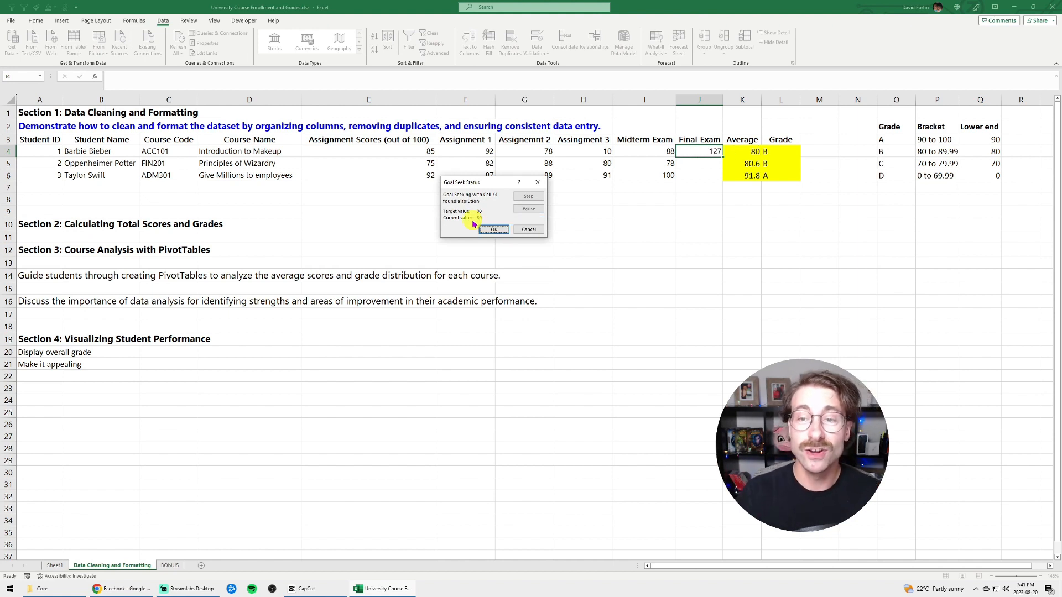
{"action": "left_click", "coordinate": [489, 226]}
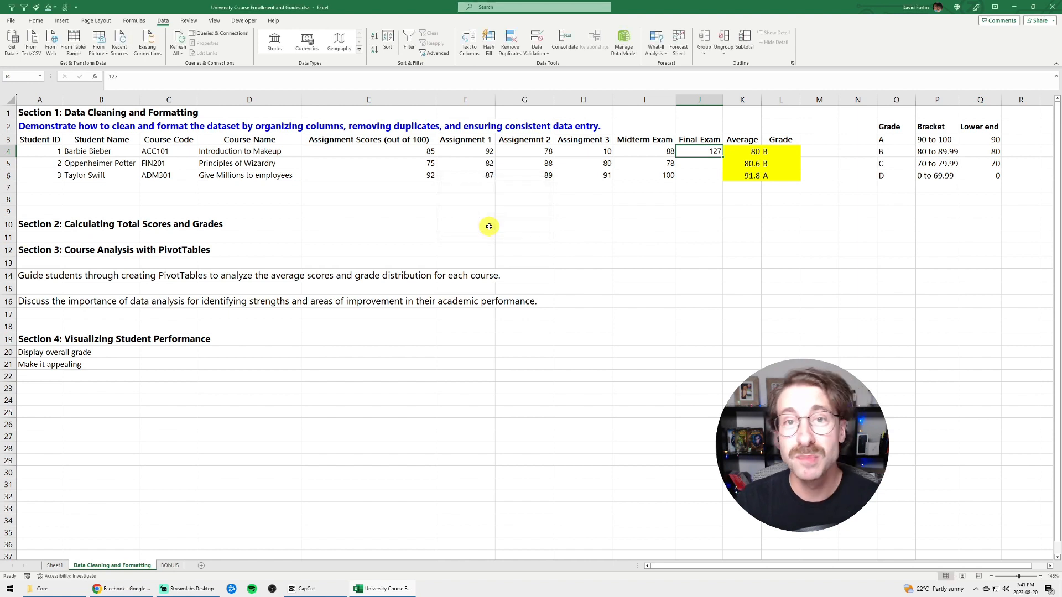